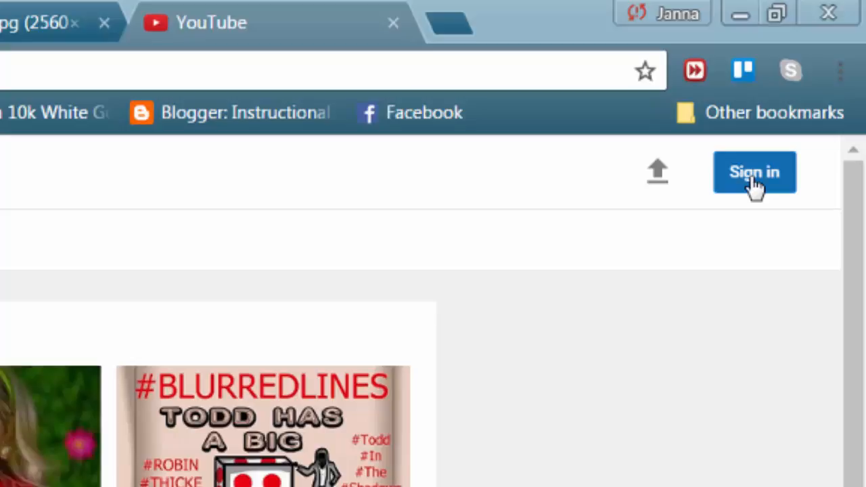
- Sign in to YouTube and upload the Wildlife video from the Sample Videos folder with Public visibility
click(752, 179)
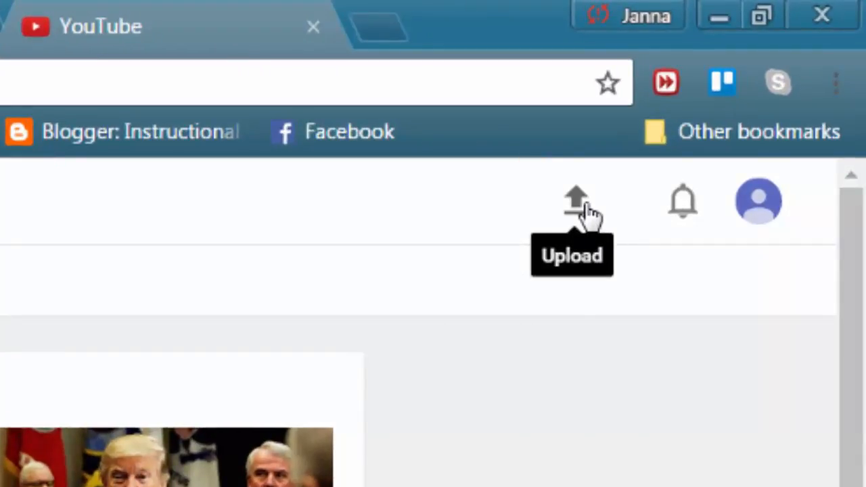
click(586, 205)
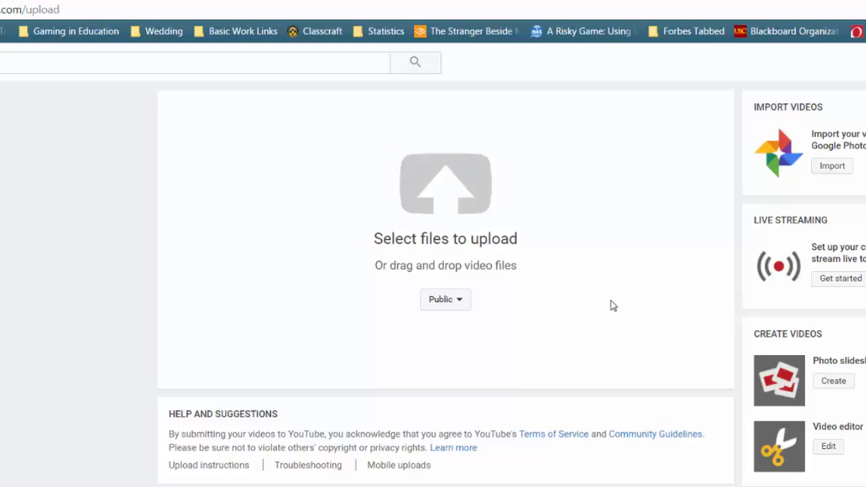
click(477, 182)
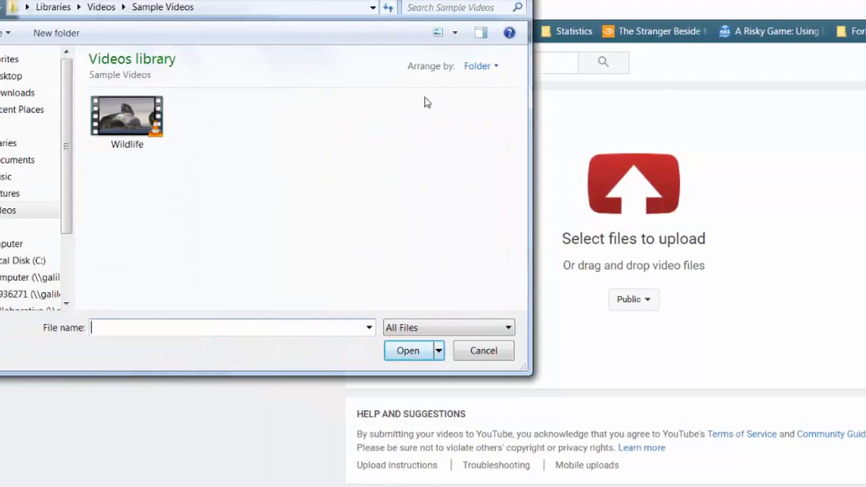
click(218, 129)
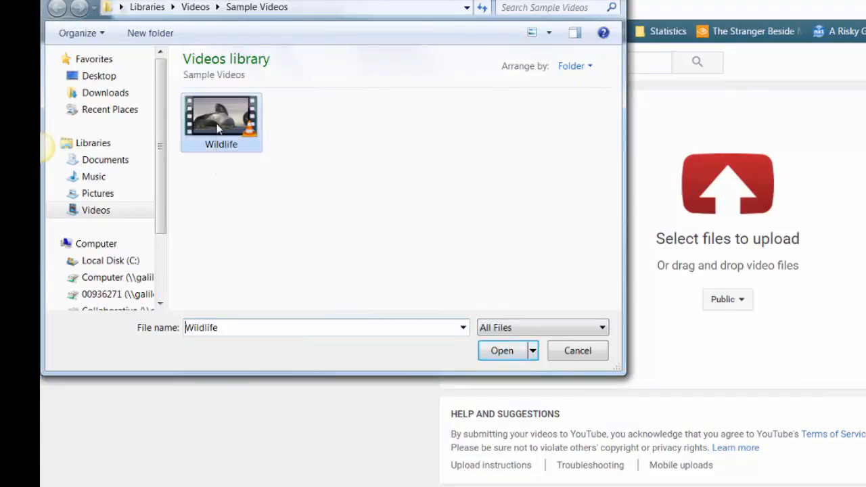
click(503, 351)
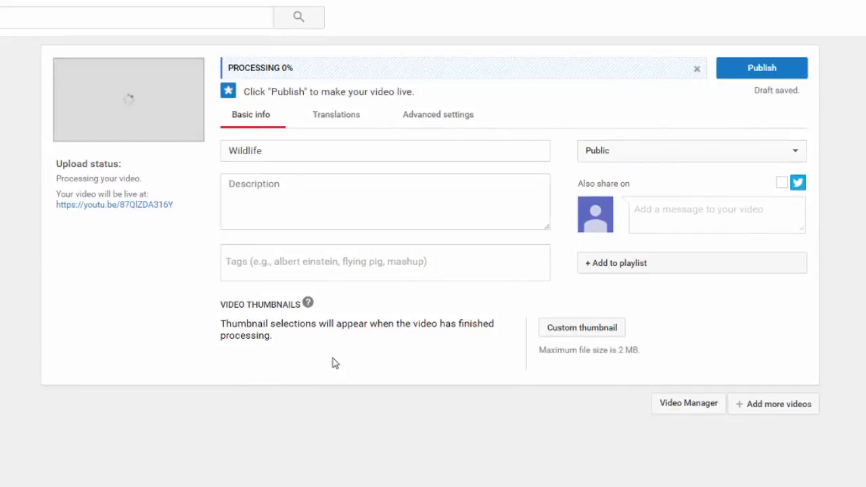
- Set the video title to "Wildlife In Action" and the description to "Animals in their natural habitats."
click(313, 153)
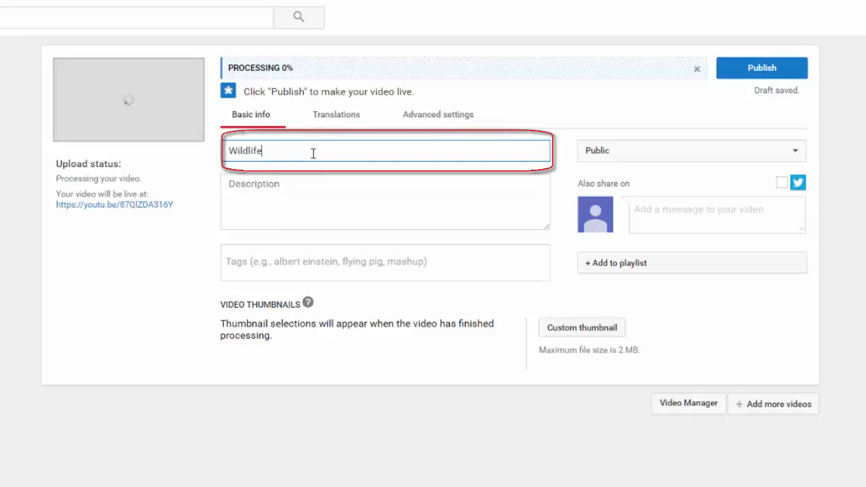
text(In Action)
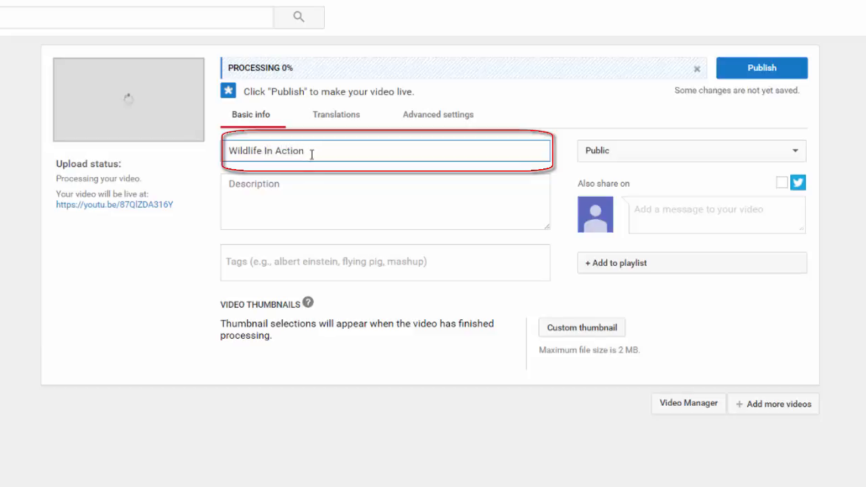
click(316, 209)
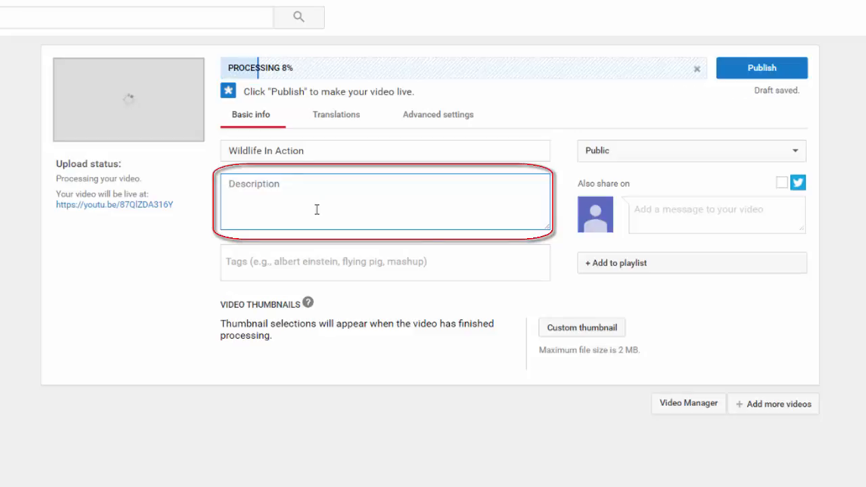
text(Anim)
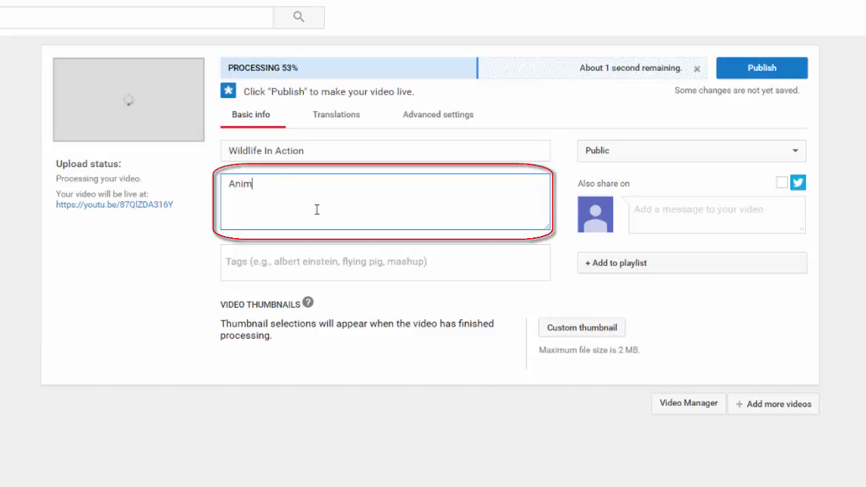
text(als in th)
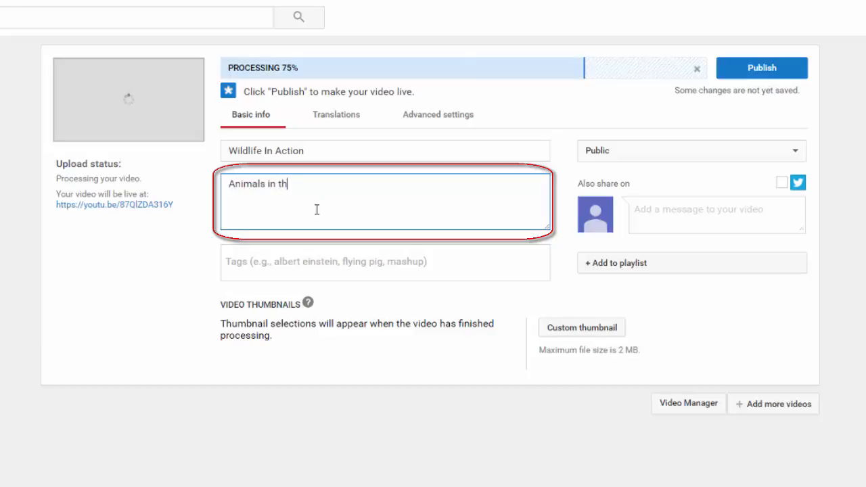
text(eir natural h)
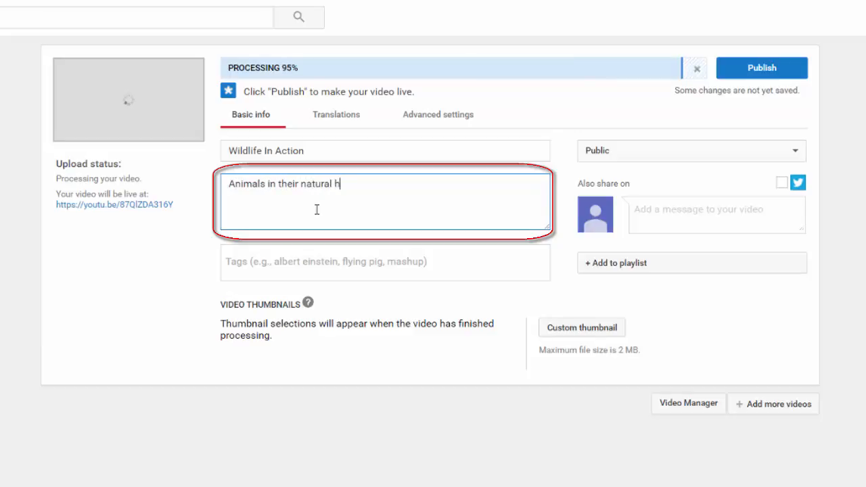
text(abitats.)
- Add the tags Nature, Wildlife and Animals to the video
click(319, 262)
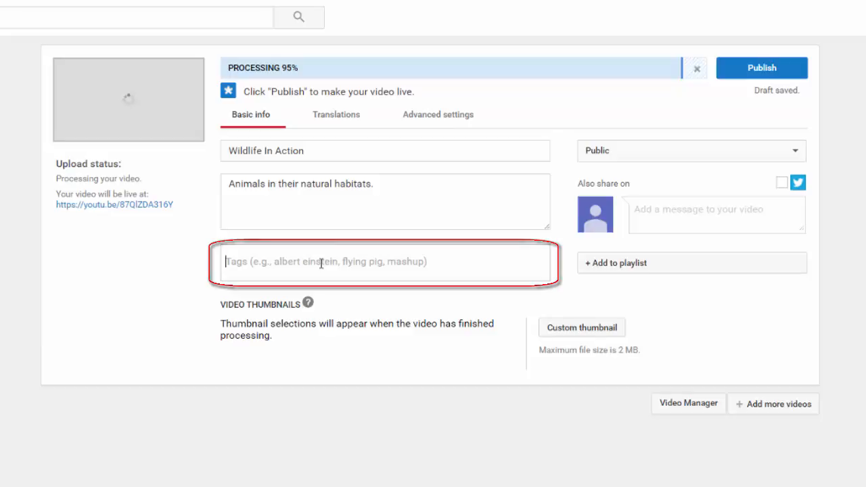
text(Naut)
key(BackSpace)
key(BackSpace)
text(t)
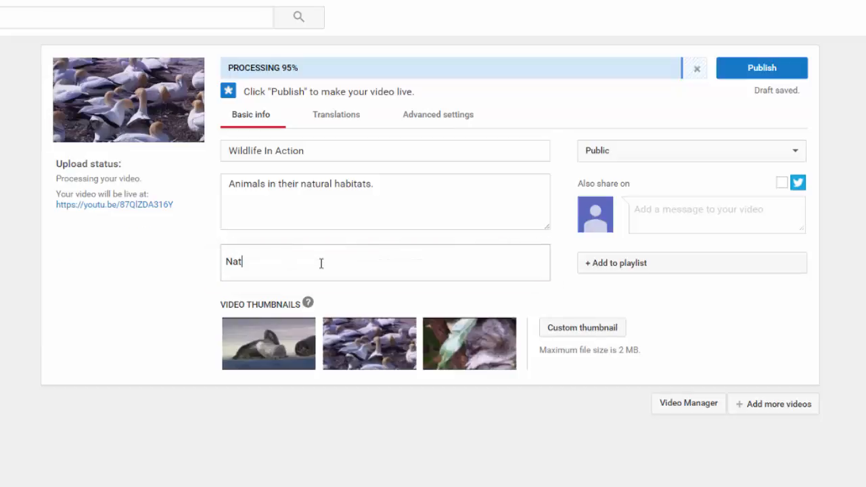
text(ure)
key(comma)
text(Wild)
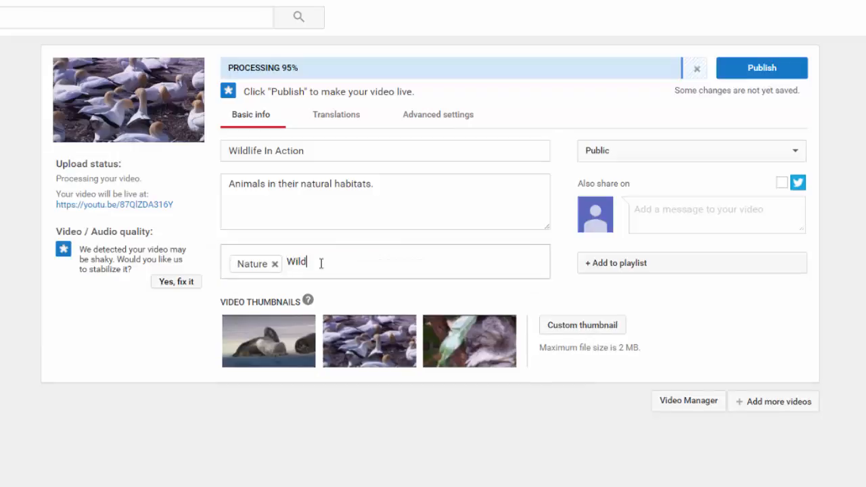
text(life)
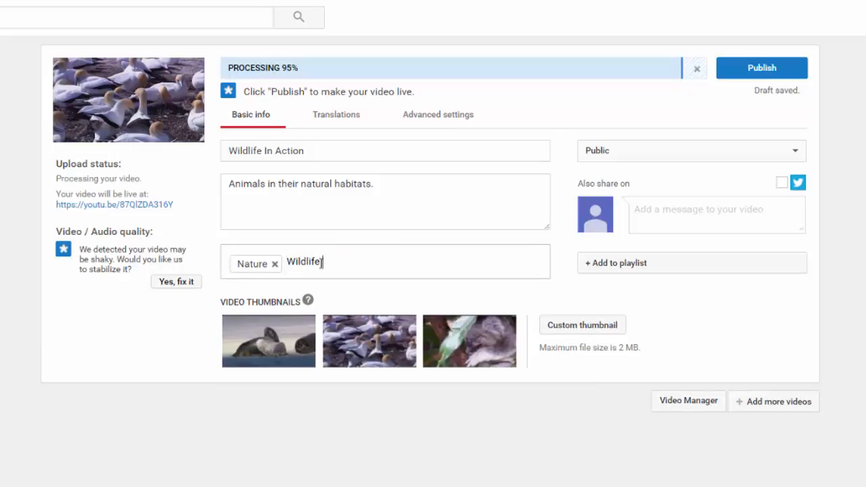
key(comma)
text(Animals)
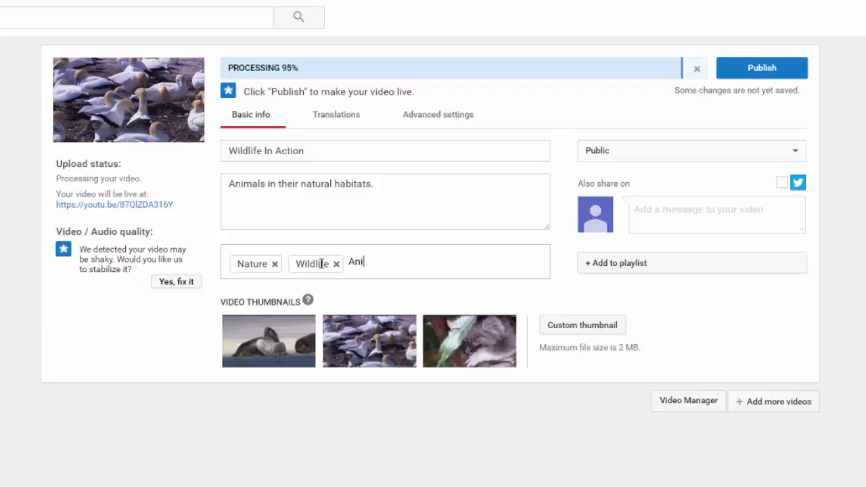
key(comma)
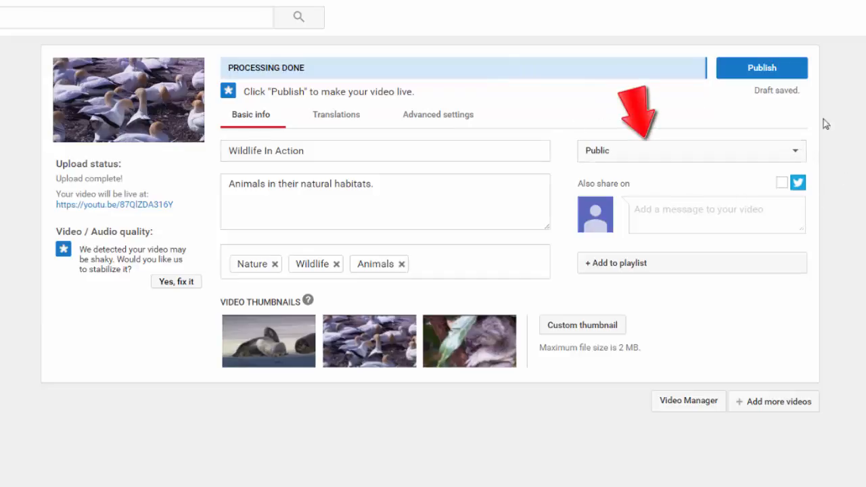
- Review the privacy options available for the video without changing the selection
click(798, 152)
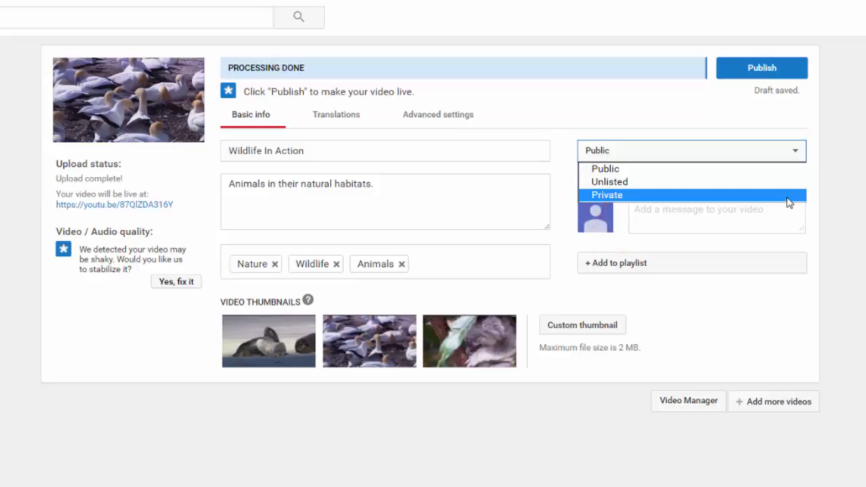
click(859, 198)
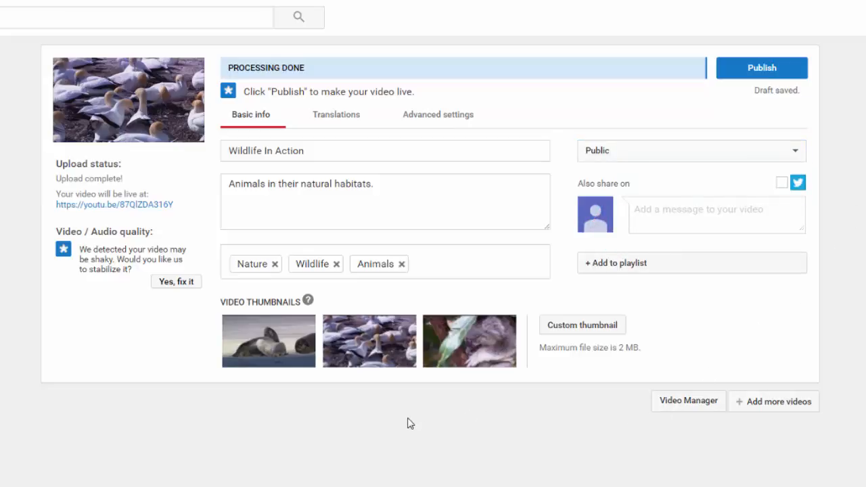
- Try the suggested seal frame and the koala frame in turn as the video's thumbnail
mouse_move(298, 342)
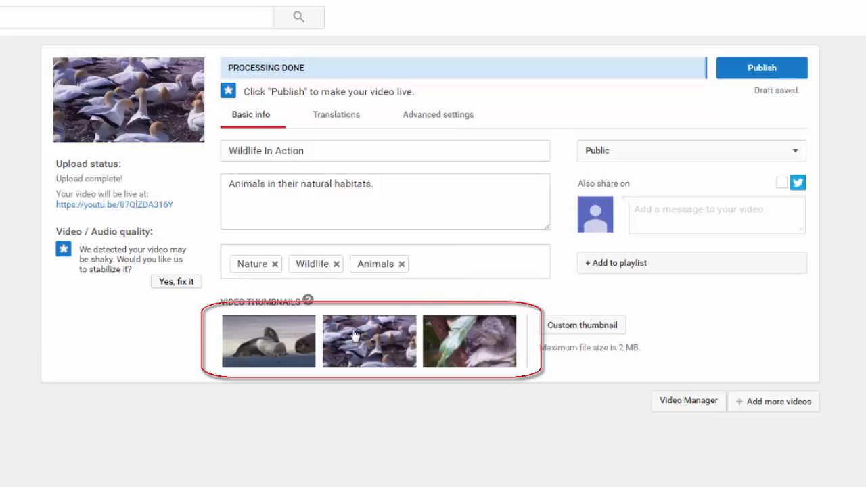
click(257, 346)
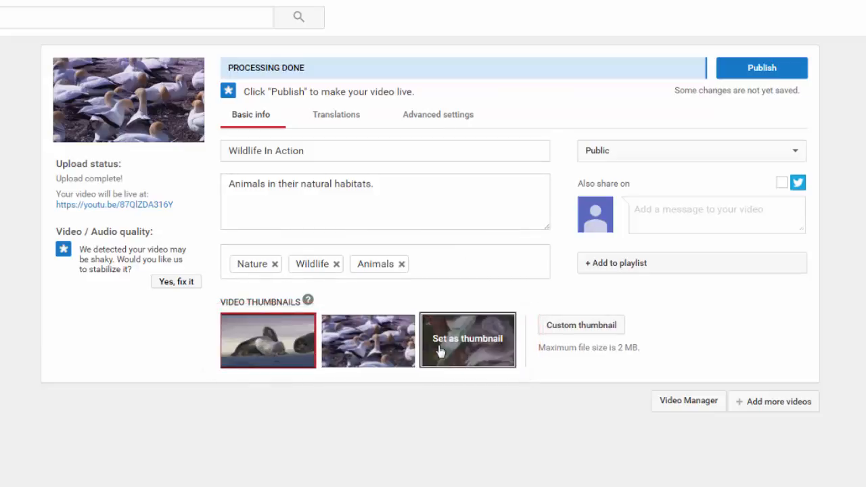
click(441, 350)
- Upload the Penguins image from the Sample Pictures folder as the custom thumbnail and publish the video
mouse_move(615, 356)
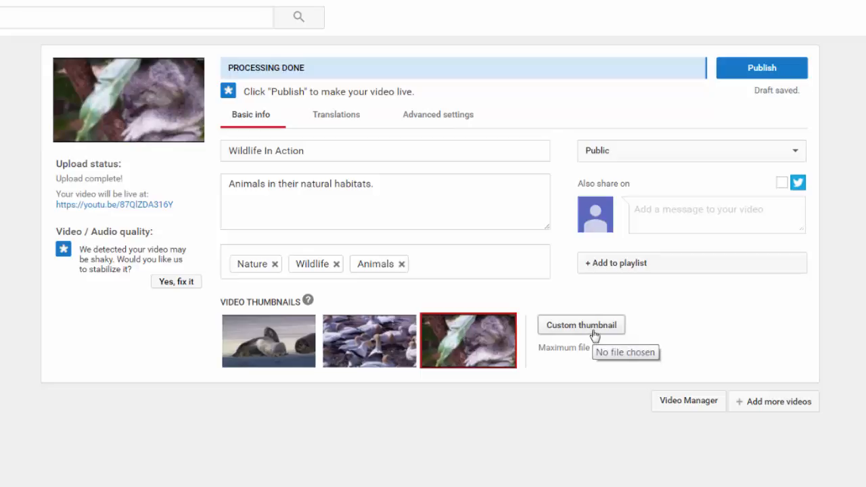
click(594, 334)
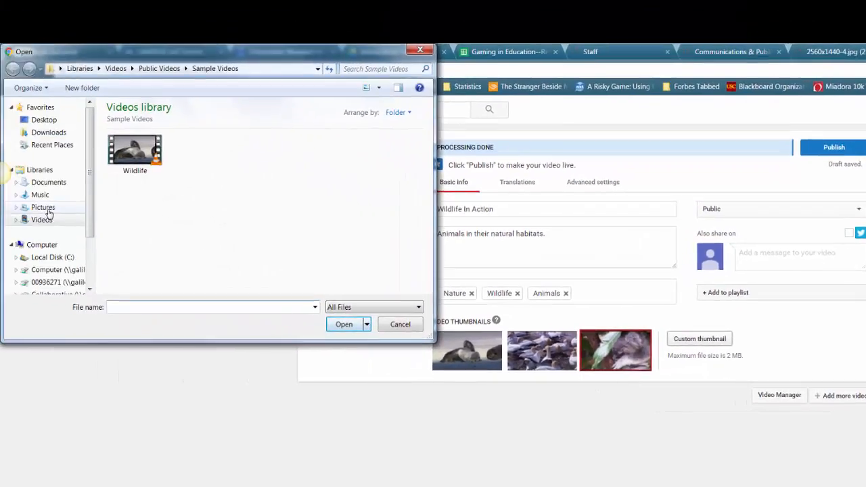
click(48, 211)
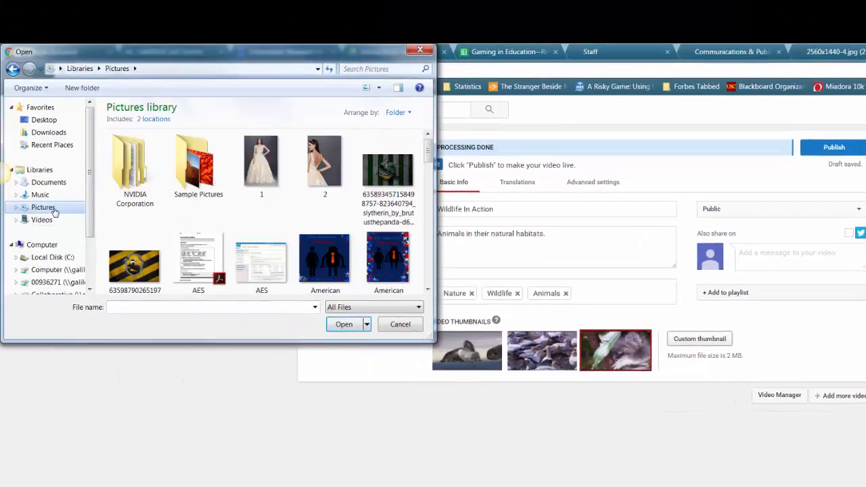
double_click(187, 175)
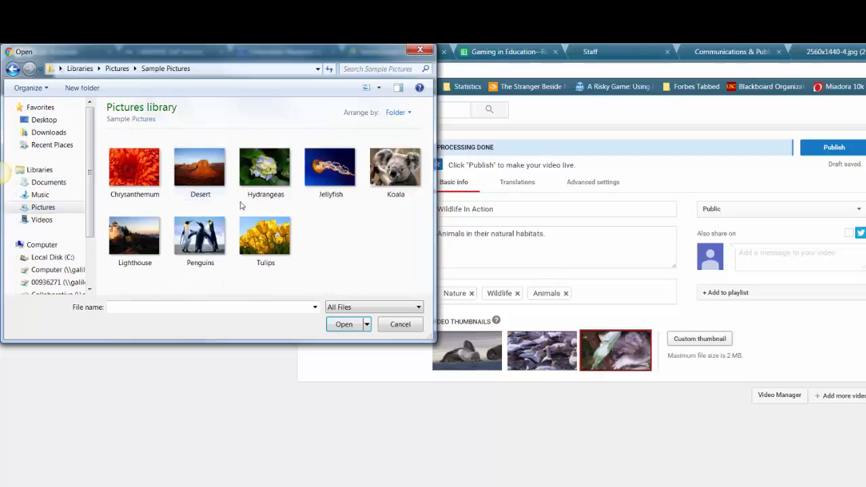
click(184, 243)
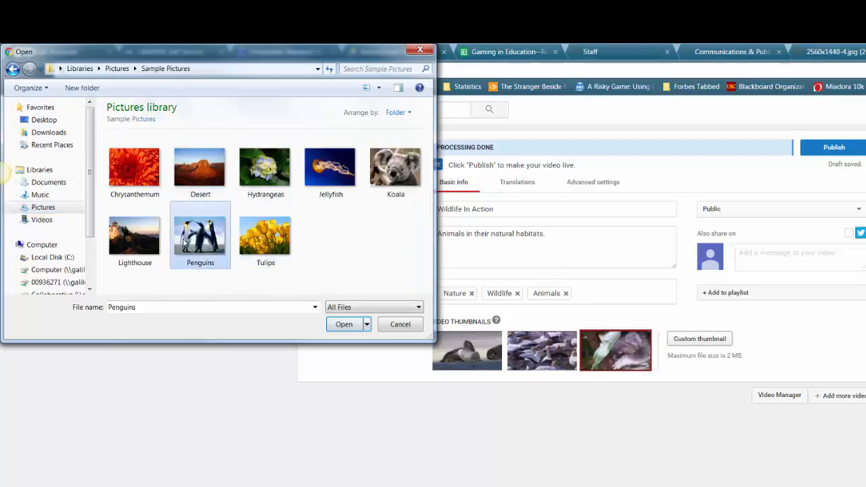
click(345, 326)
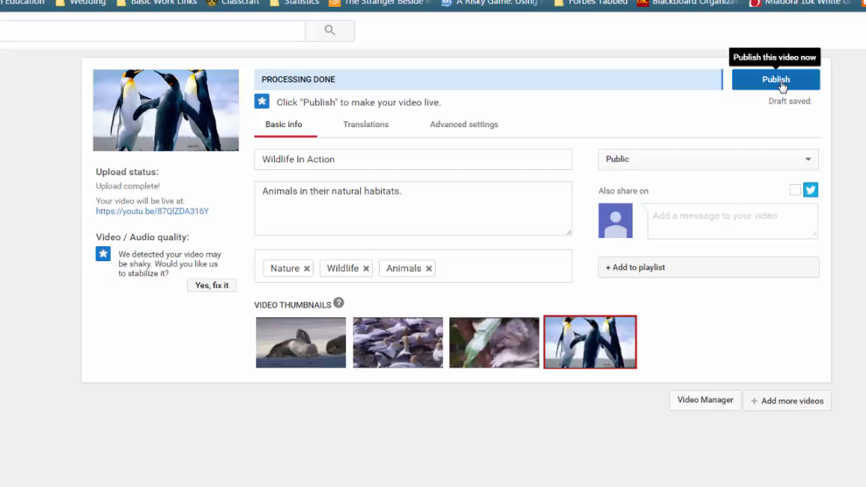
click(779, 80)
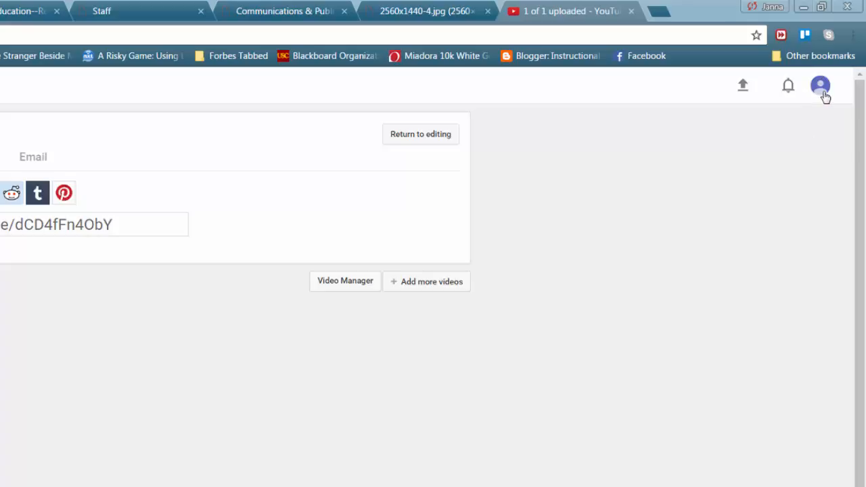
- Go to the account's Creator Studio and open the Video Manager's list of uploaded videos
click(821, 91)
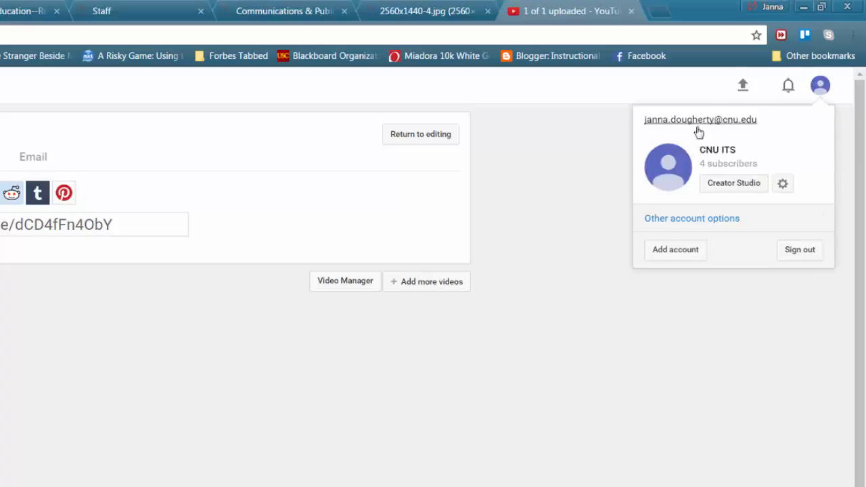
click(731, 192)
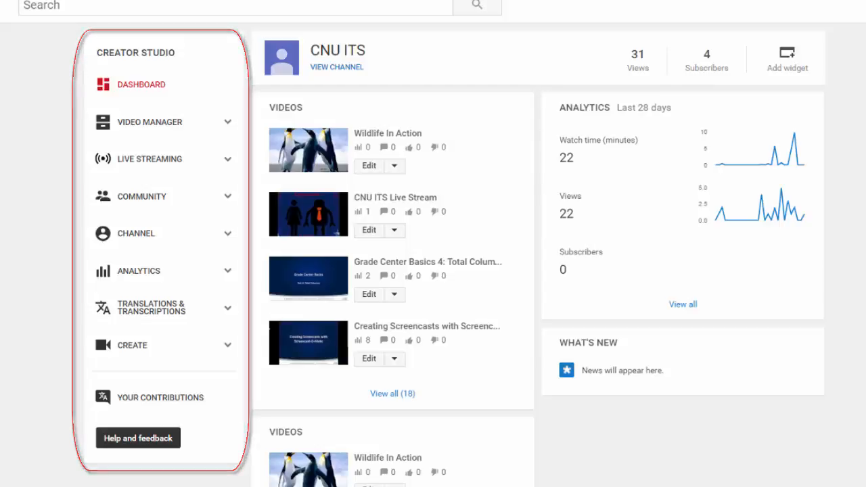
click(148, 126)
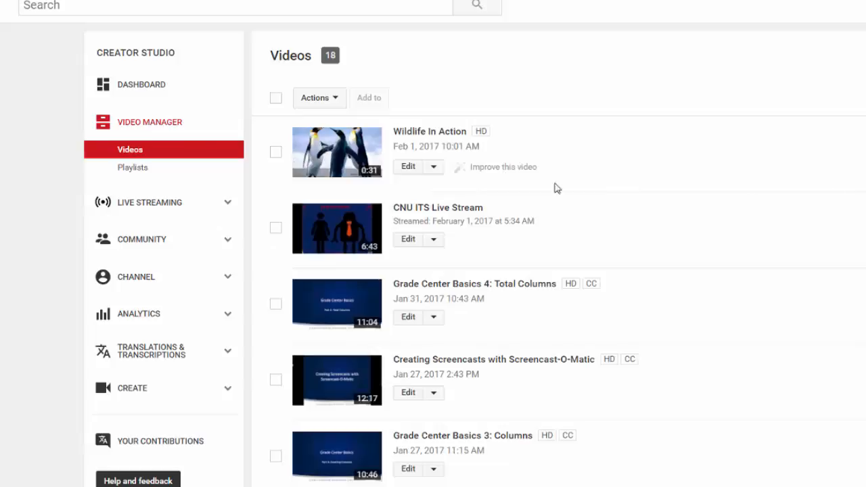
- Permanently delete the "CNU ITS Live Stream" video from the video list
click(276, 230)
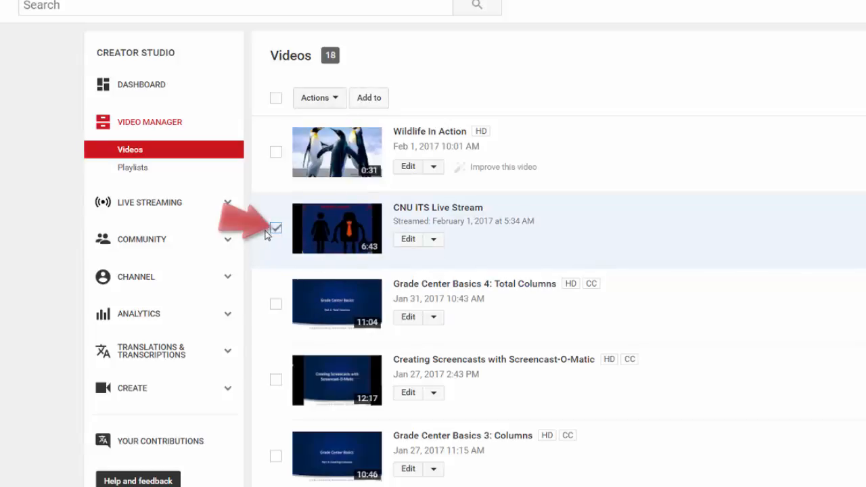
click(338, 100)
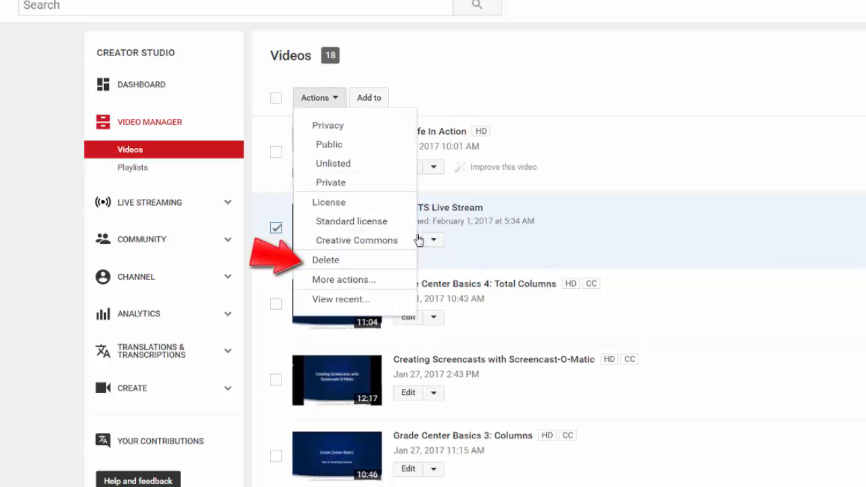
click(327, 260)
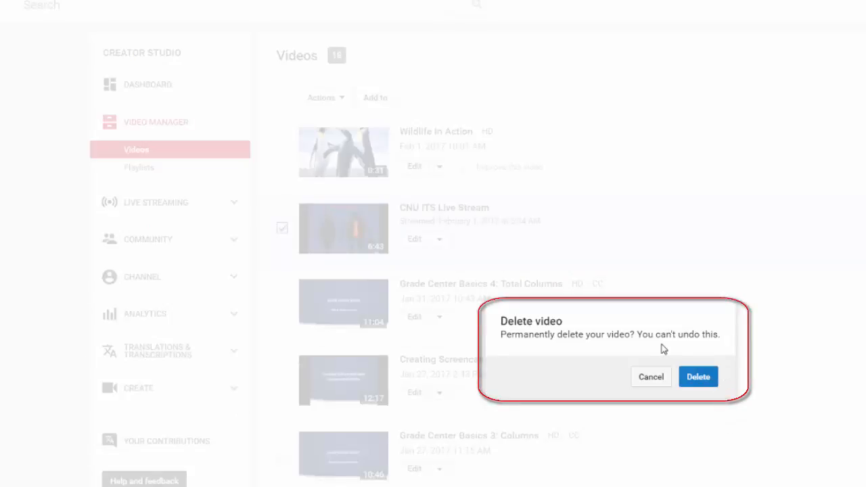
click(698, 376)
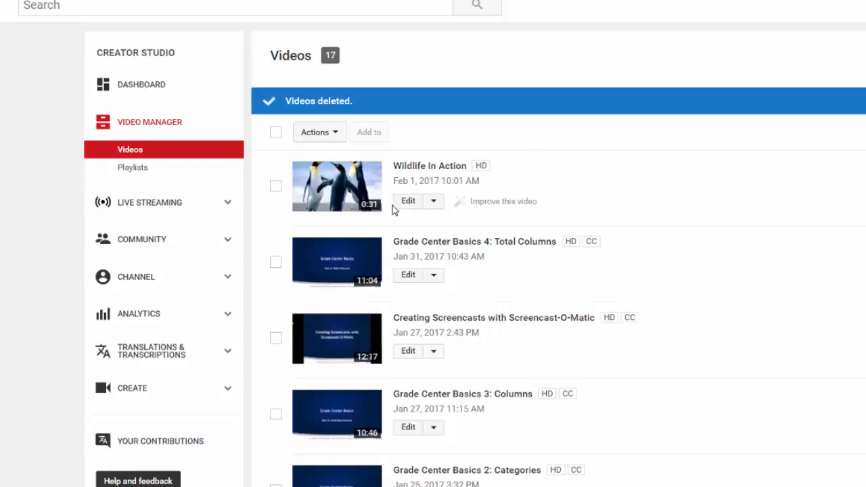
- Open the "Wildlife In Action" video for editing and view its Enhancements with the preview paused
click(411, 209)
click(411, 206)
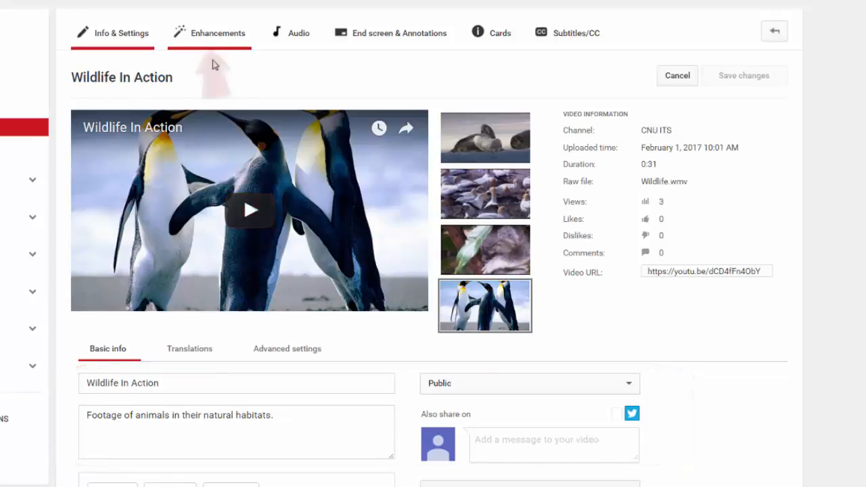
click(217, 42)
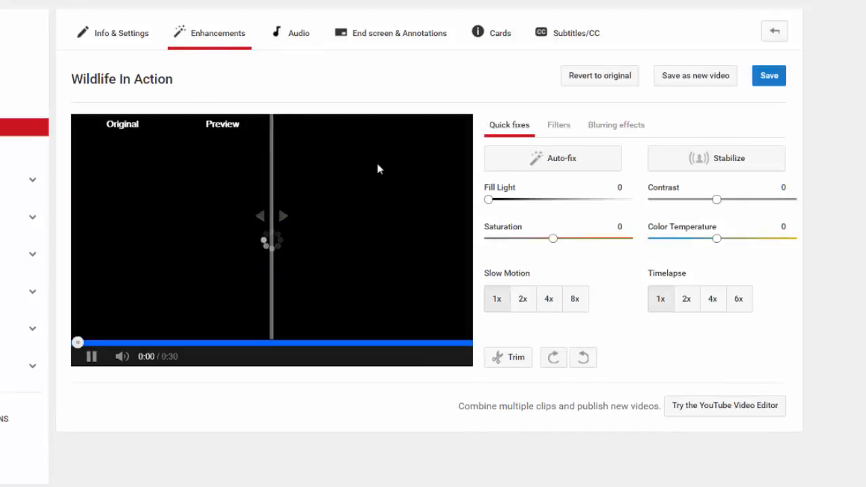
click(91, 358)
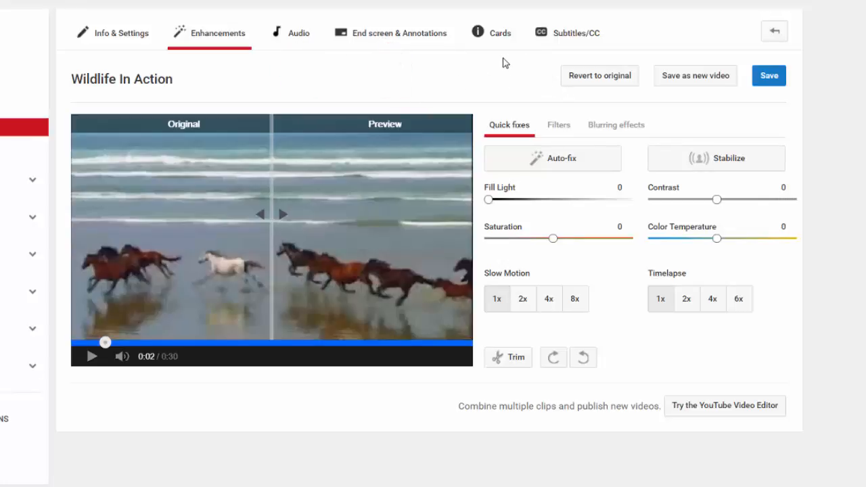
- Start creating new English subtitles for the video from scratch
click(575, 34)
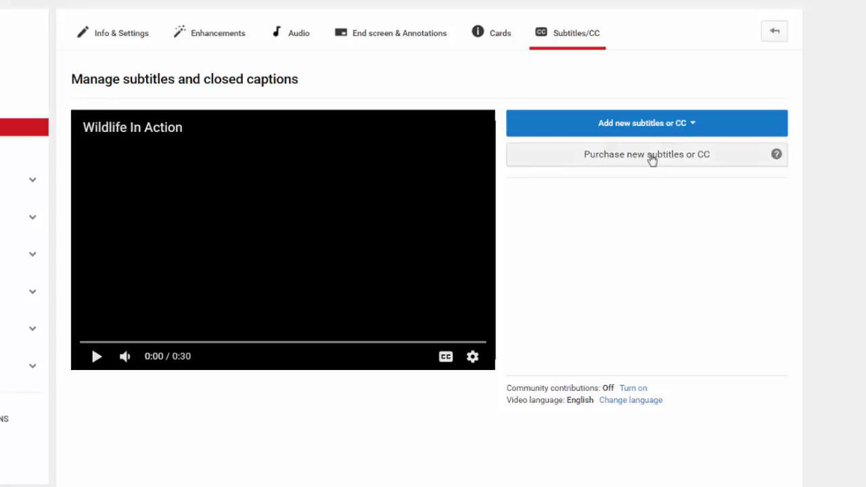
click(697, 128)
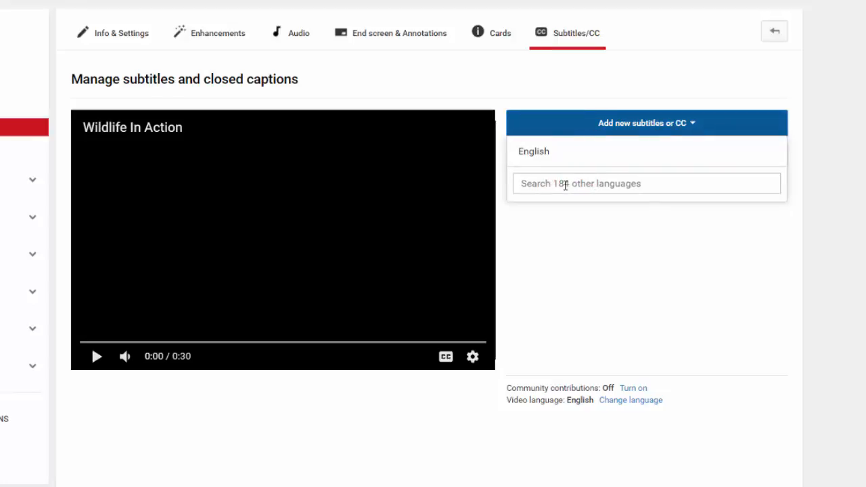
click(577, 152)
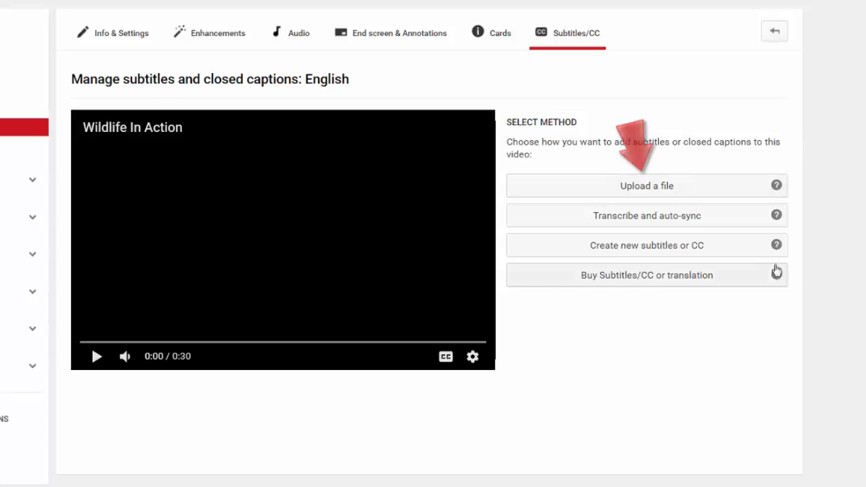
click(707, 247)
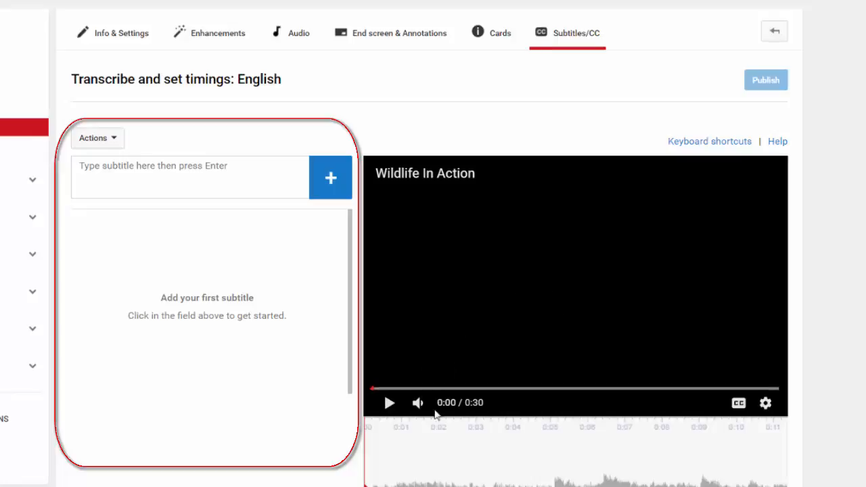
- Add the subtitle "Wild Horses on the beach in Virginia." at the video's start and extend its end to 0:03.8
click(390, 412)
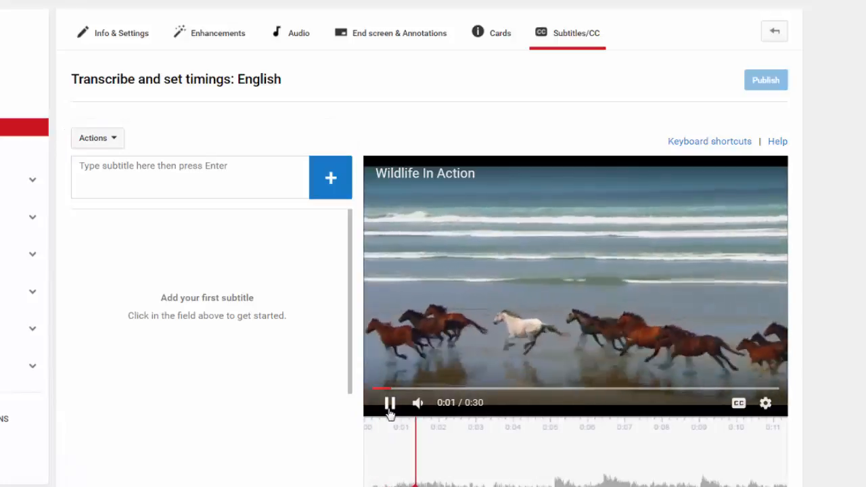
click(389, 406)
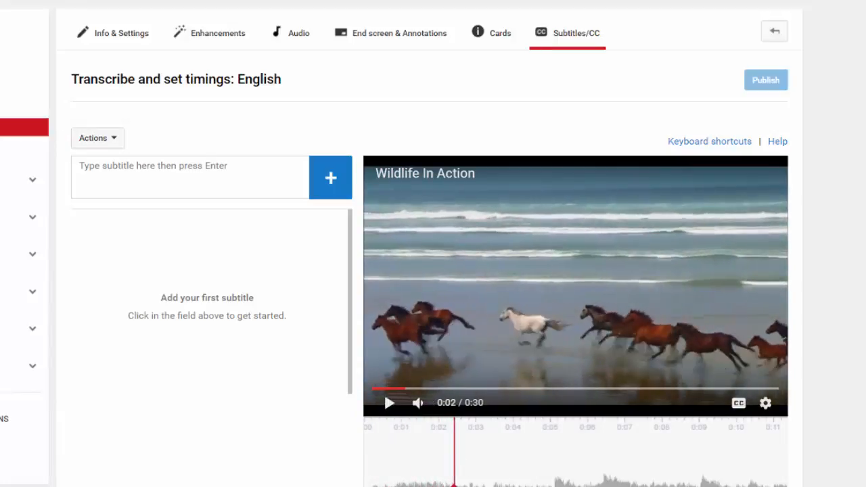
drag(454, 486, 413, 486)
click(179, 172)
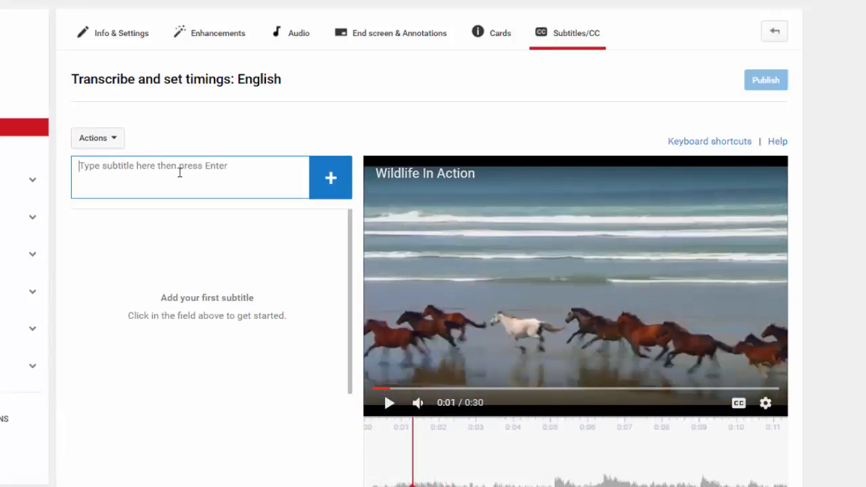
text(W)
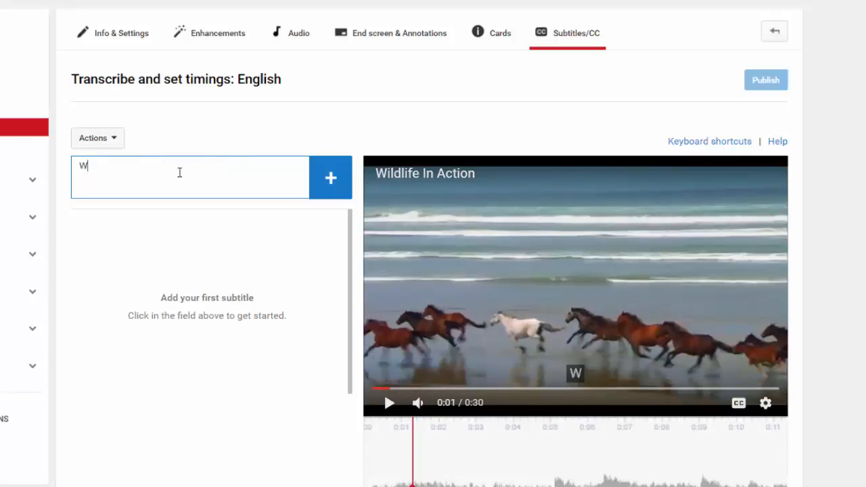
text(ild Horses)
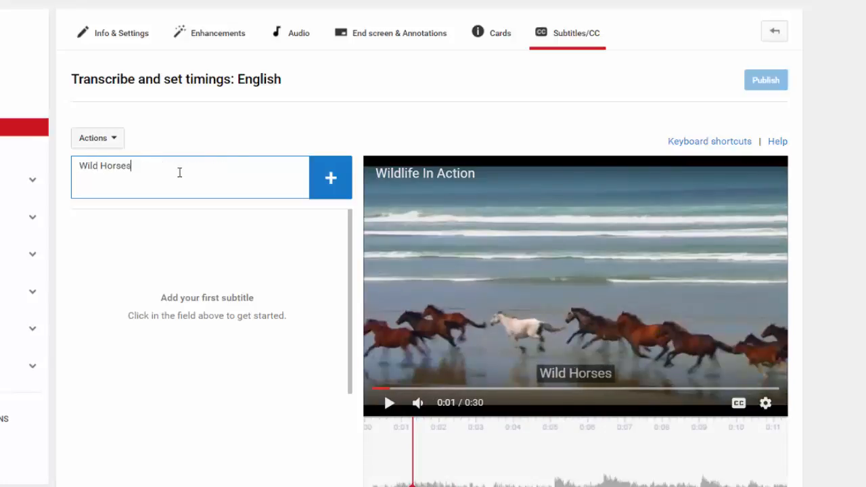
text( on the beach in)
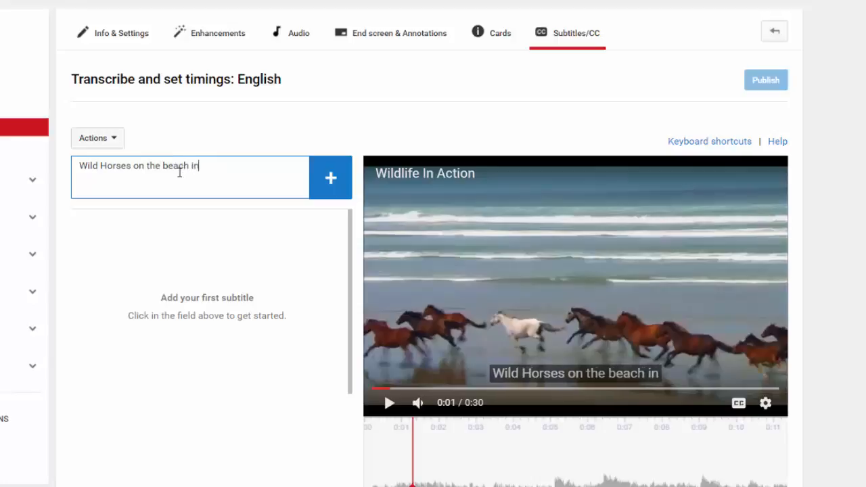
text( Virginia.)
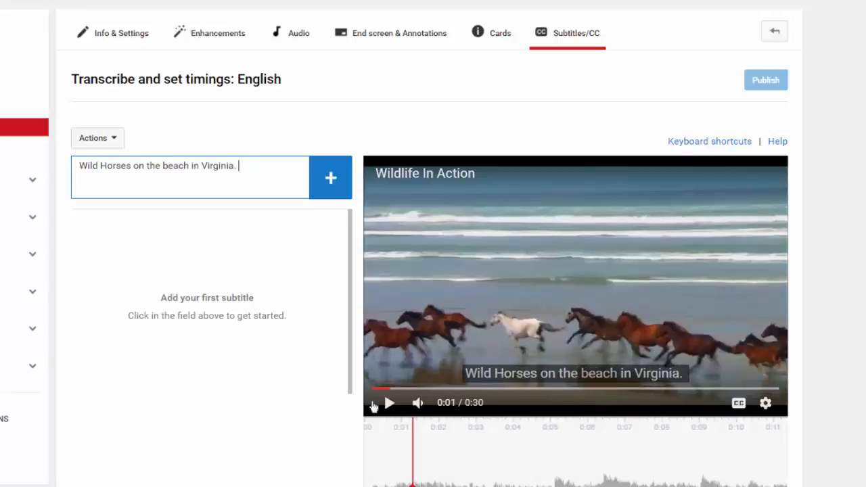
mouse_move(413, 485)
mouse_down()
mouse_move(470, 485)
mouse_move(420, 486)
mouse_up()
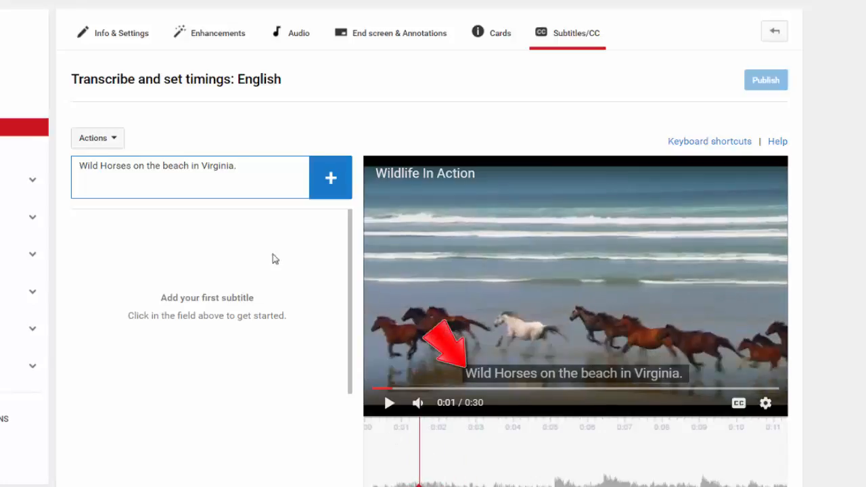
click(334, 184)
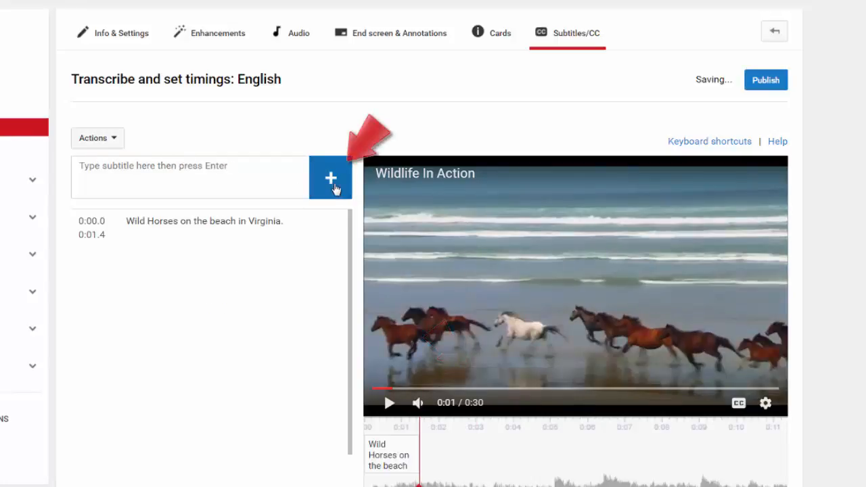
mouse_move(403, 465)
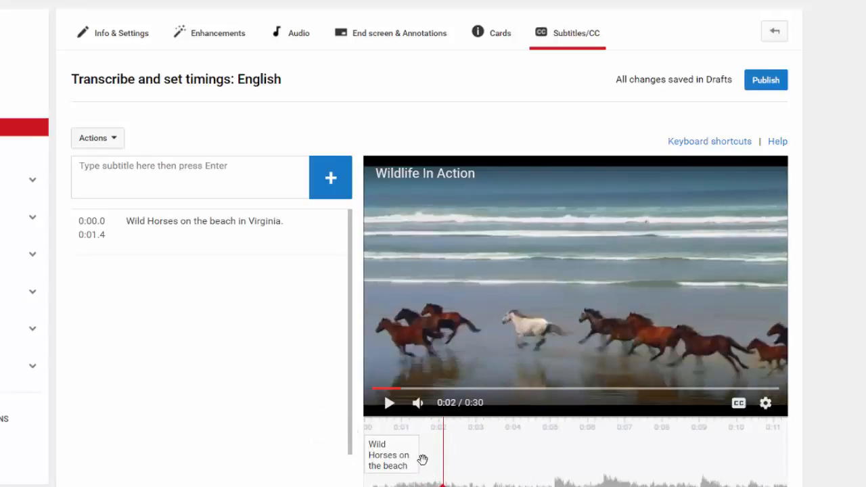
drag(420, 458, 506, 462)
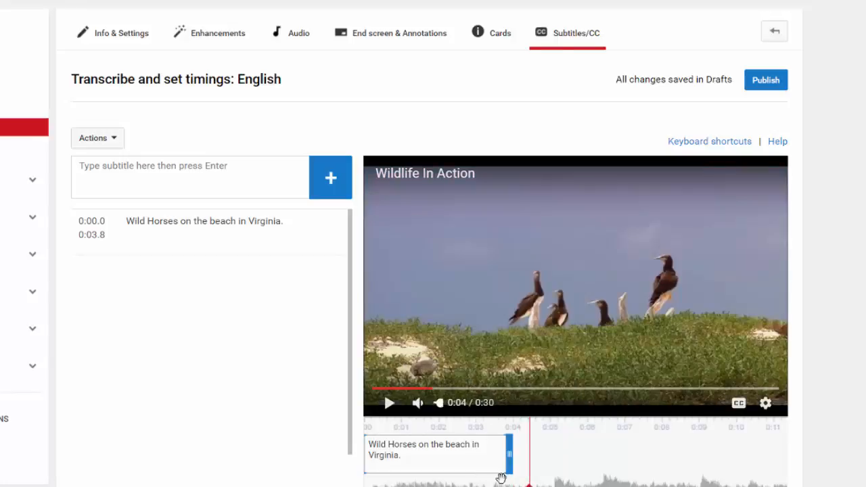
- Add a second subtitle "Seabirds on a nearby dune" over the seabird scene and extend its end to 0:05.7
click(179, 180)
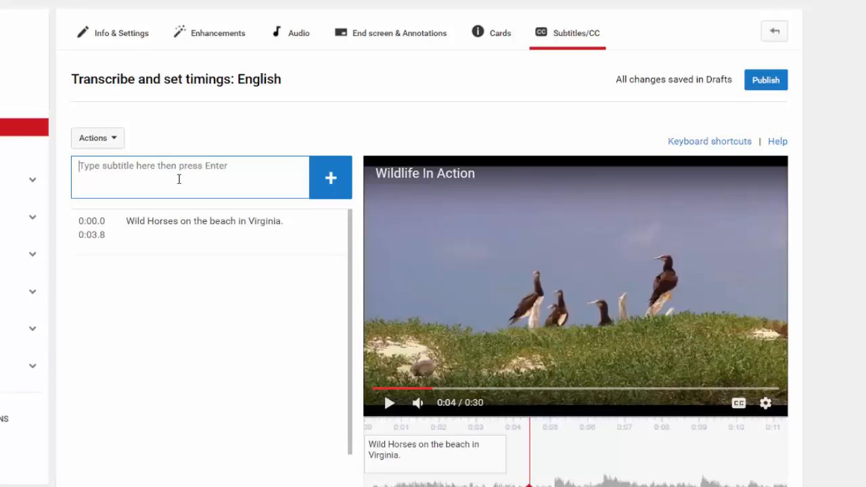
text(Seabird)
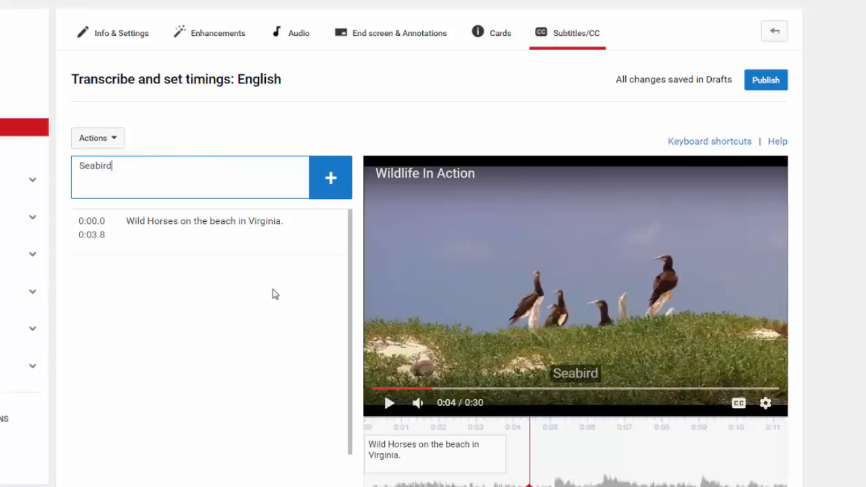
text(s on a nea)
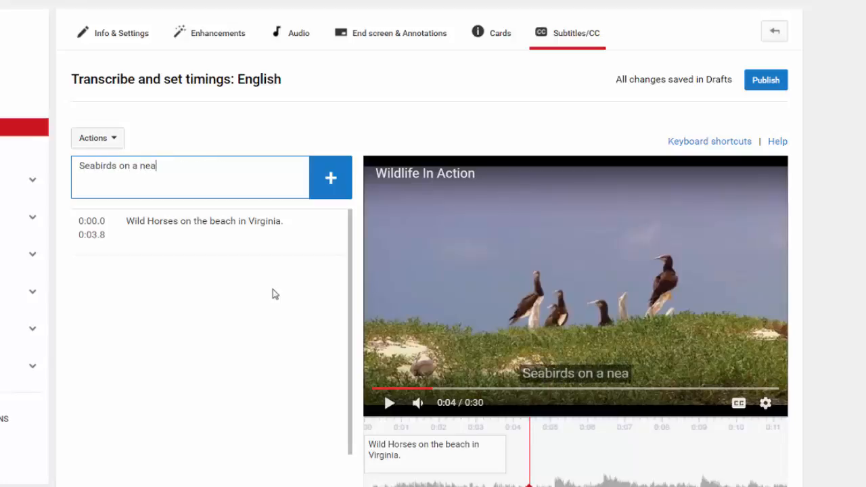
text(rby din)
key(BackSpace)
key(BackSpace)
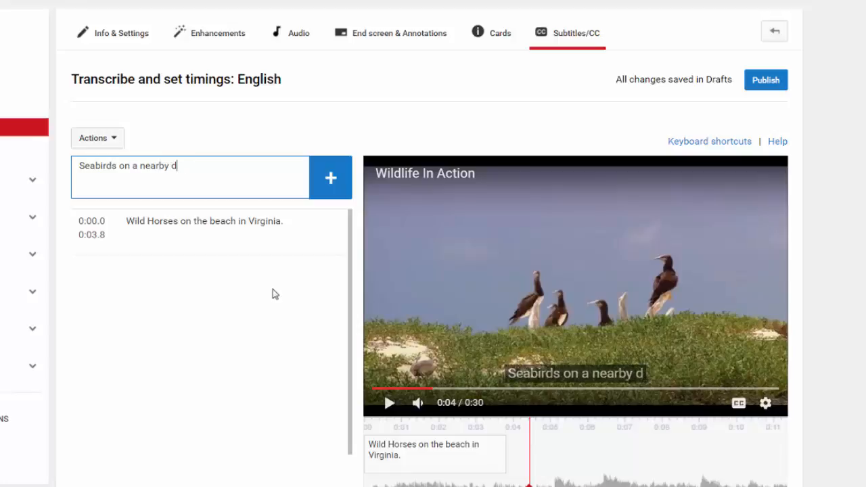
text(une)
click(330, 178)
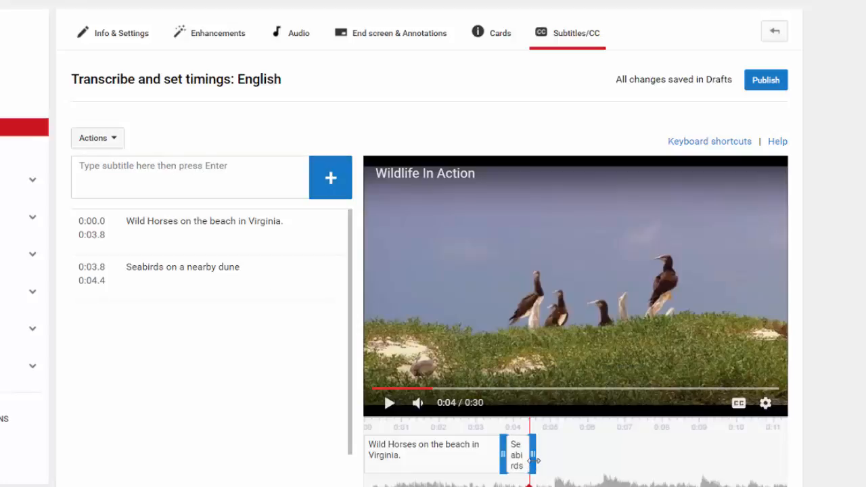
drag(535, 460, 579, 485)
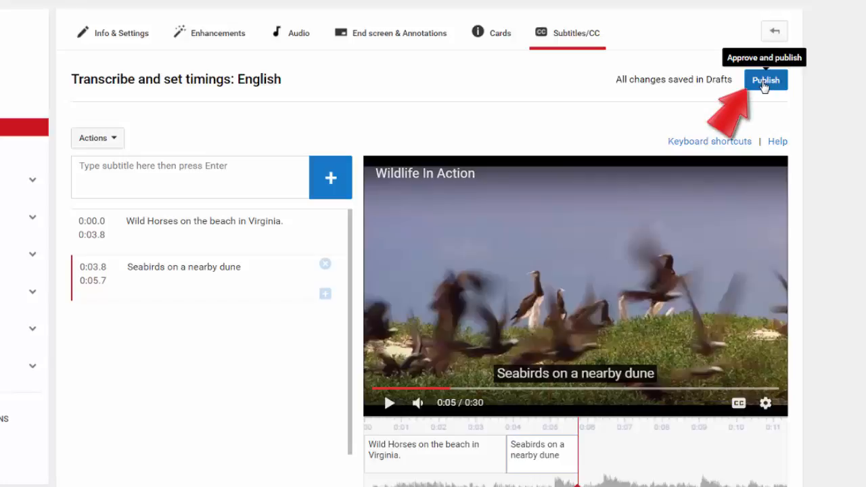
- Publish the English subtitles and play part of the video with closed captions turned on
click(763, 81)
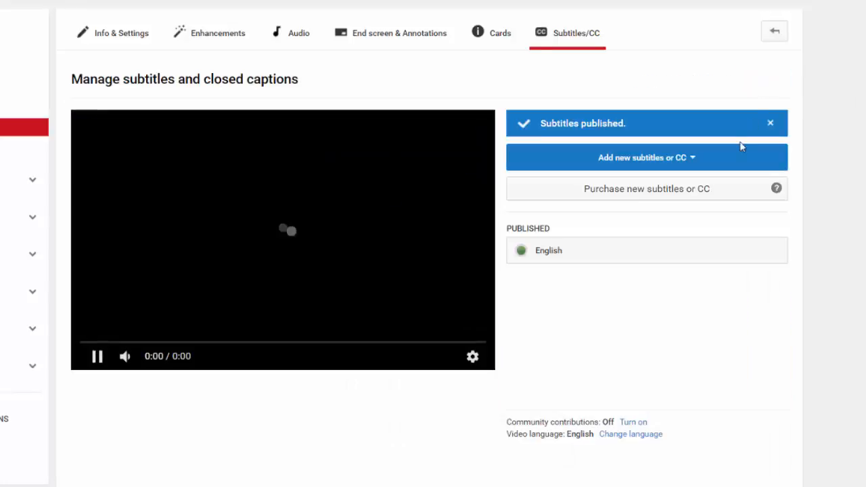
click(96, 357)
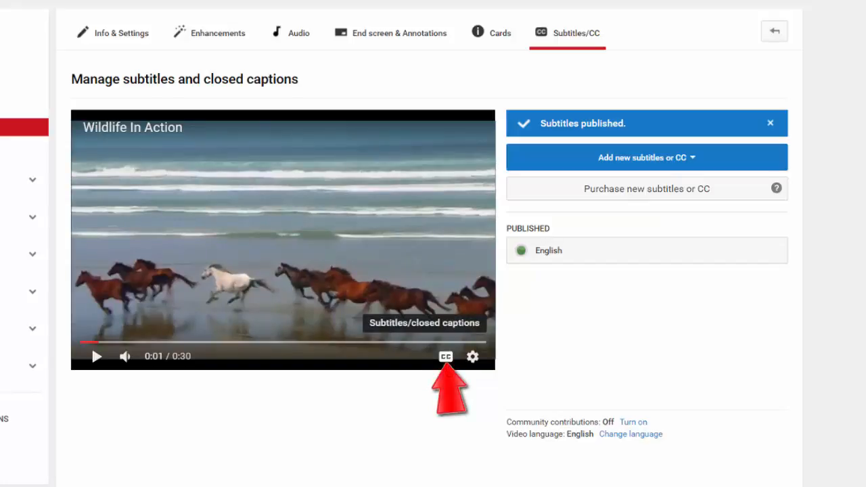
click(446, 357)
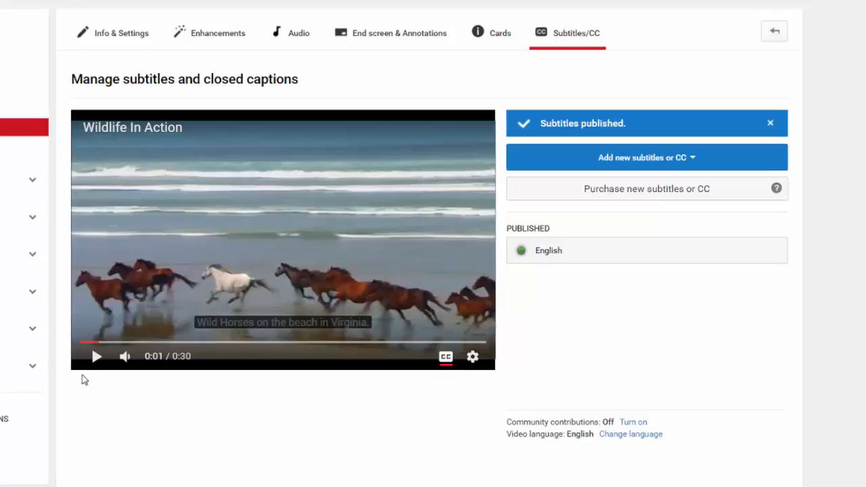
click(96, 363)
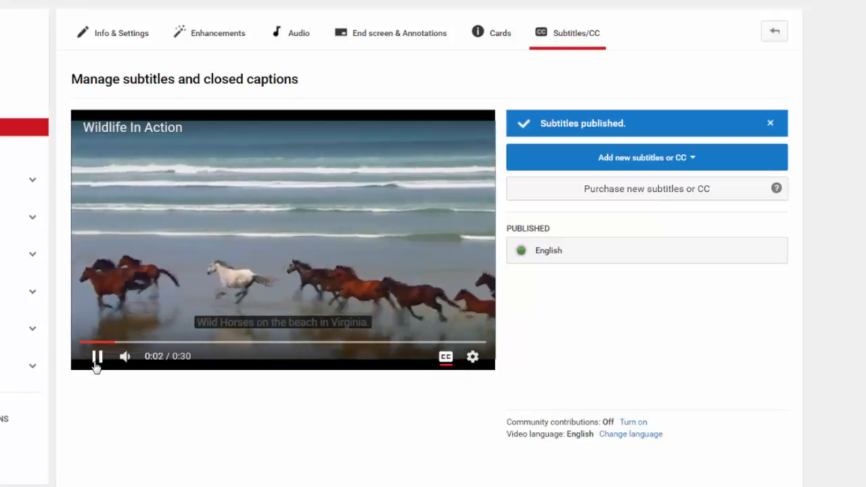
click(96, 356)
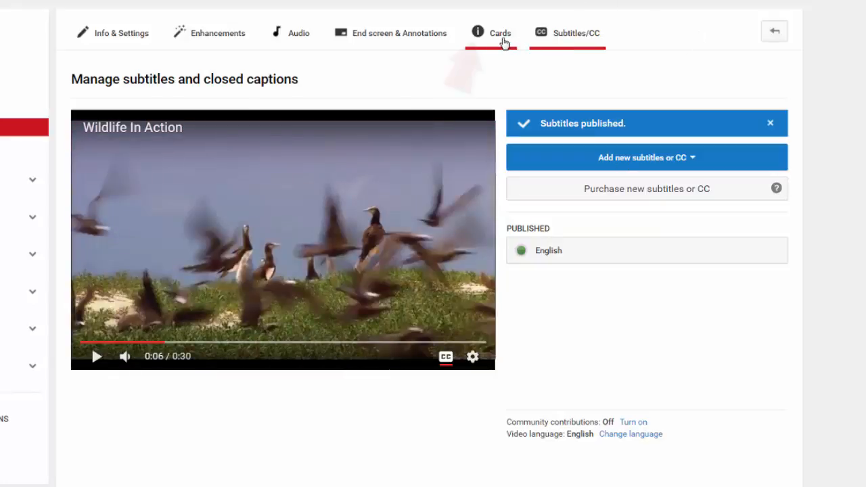
- Open the card settings for the Wildlife In Action video and start creating a poll card
click(504, 42)
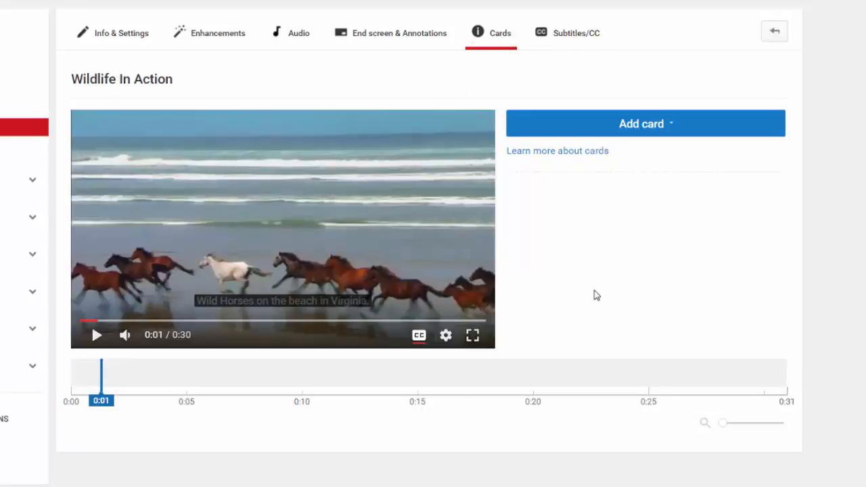
click(640, 136)
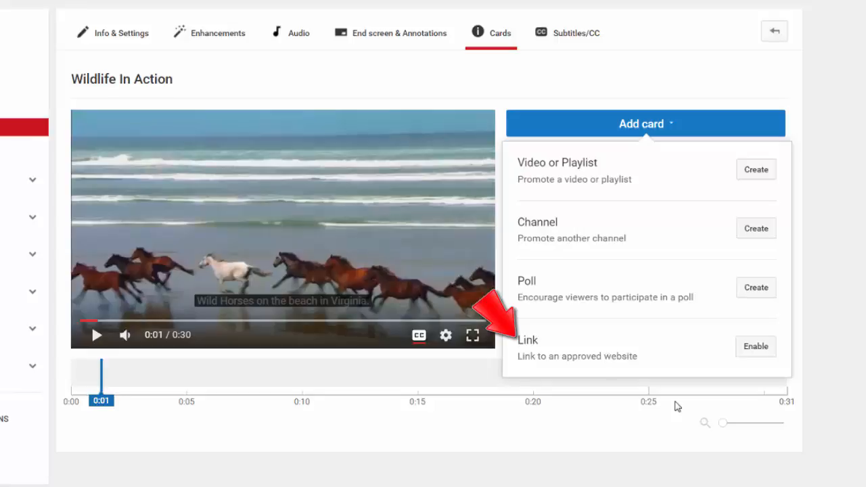
click(654, 132)
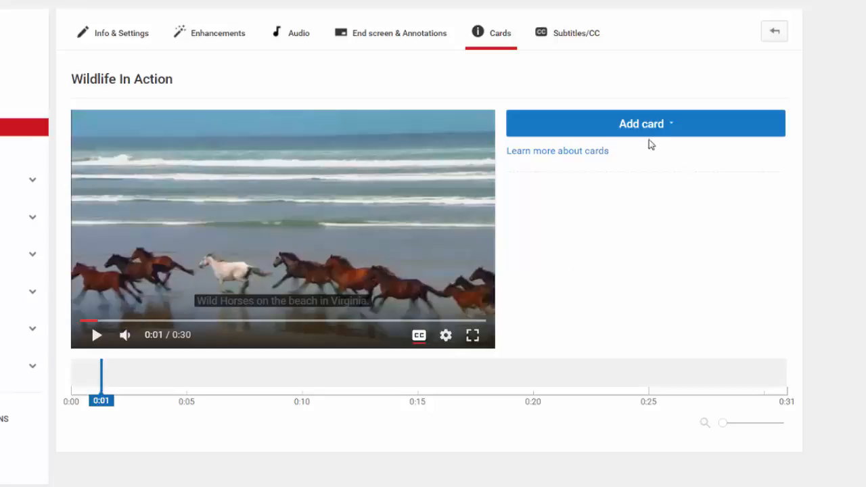
click(667, 129)
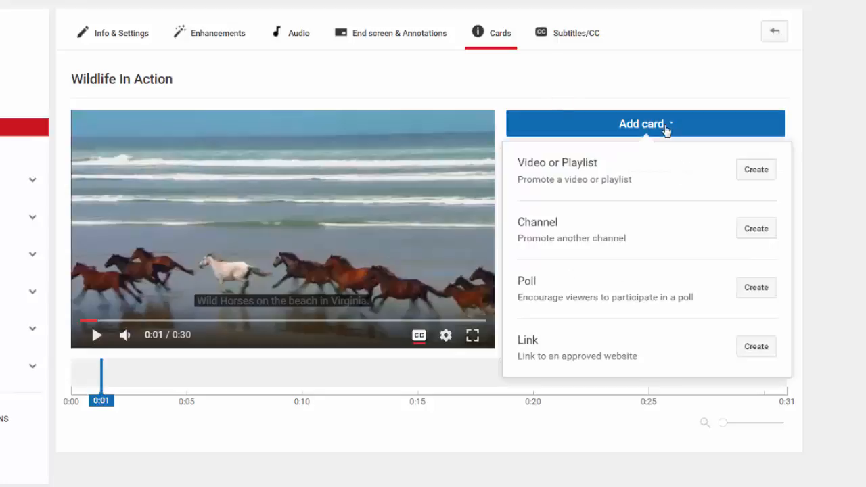
click(755, 290)
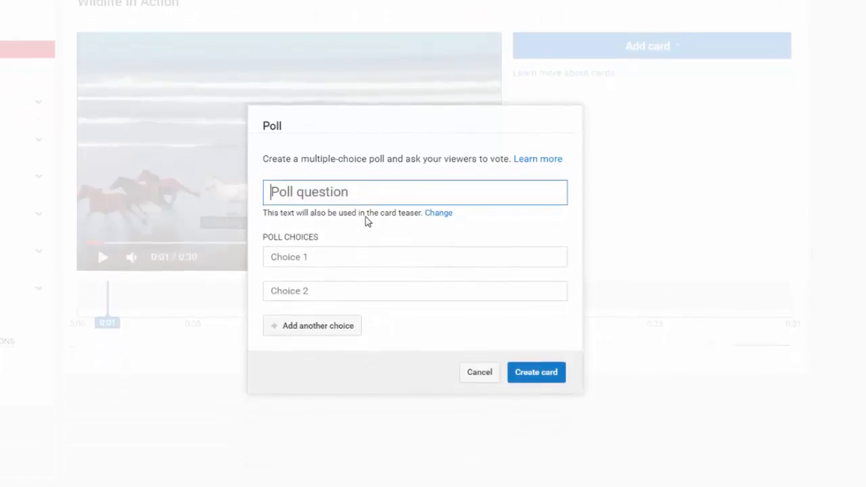
- Enter "Do you like wild horses?" as the poll question
text(Do yo)
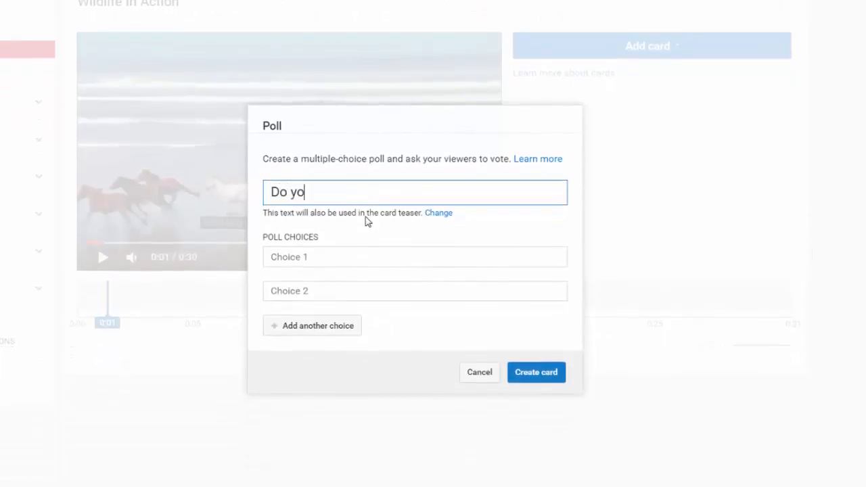
text(u like wild h)
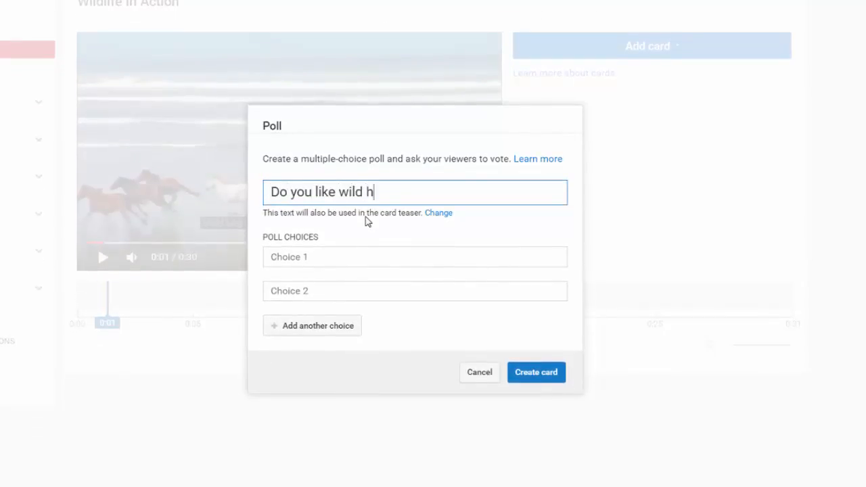
text(orese)
key(BackSpace)
key(BackSpace)
text(es?)
- Fill in "Yes" and "No" as the first two poll choices
click(330, 255)
text(Yes)
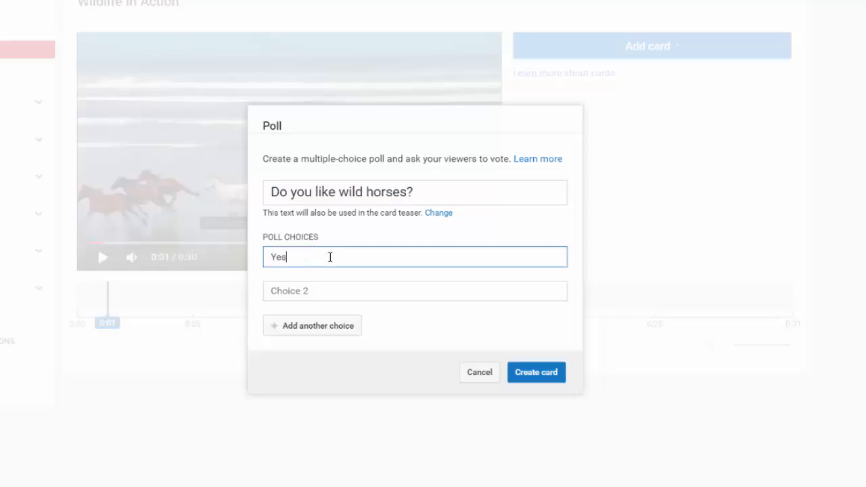
click(314, 298)
text(N)
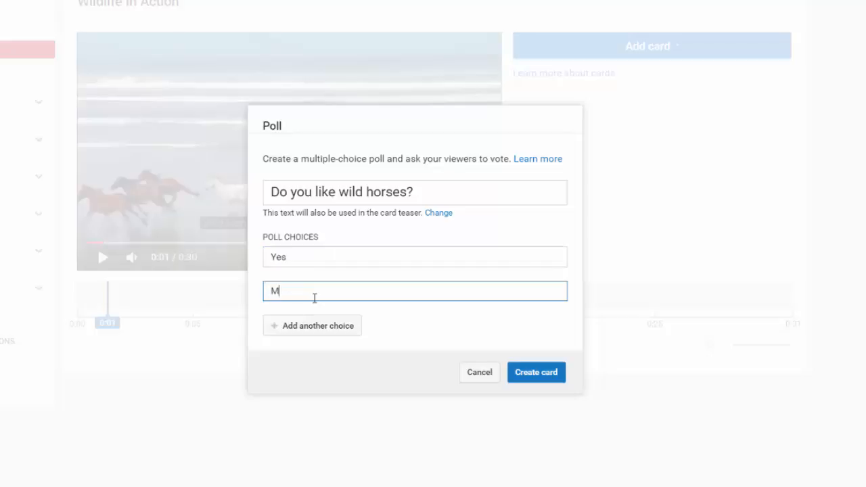
key(BackSpace)
text(No)
- Add a third poll choice "I like horses, but only tame." and create the card
click(318, 331)
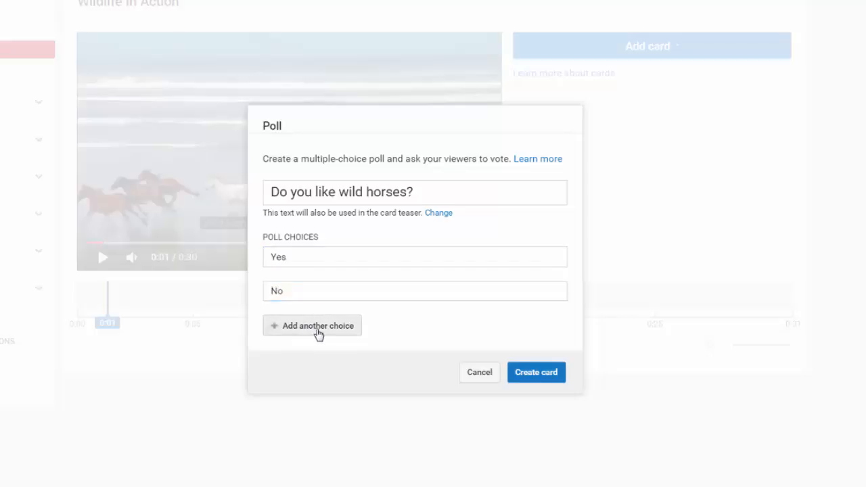
text(I like )
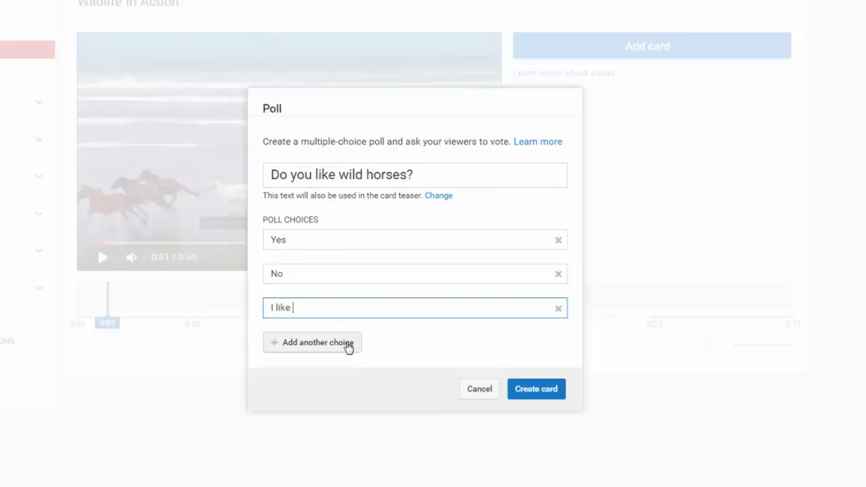
text(horses, but only tame ones.)
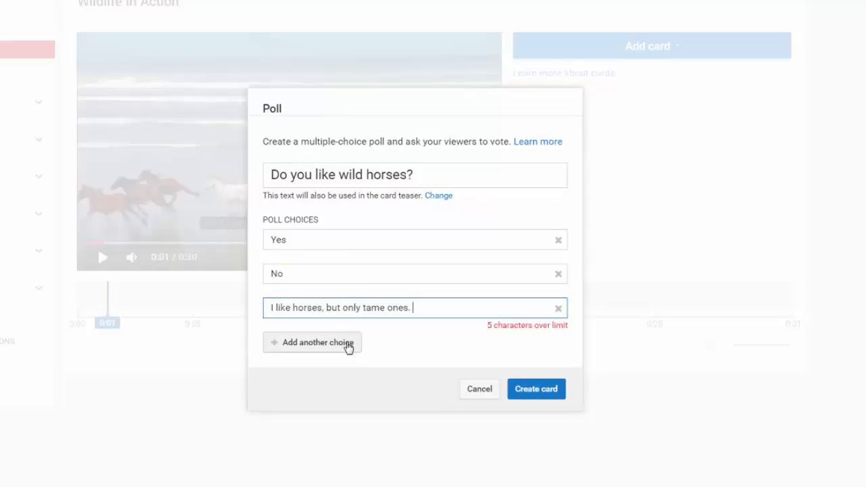
key(BackSpace)
key(BackSpace)
key(BackSpace)
key(BackSpace)
key(BackSpace)
key(BackSpace)
key(BackSpace)
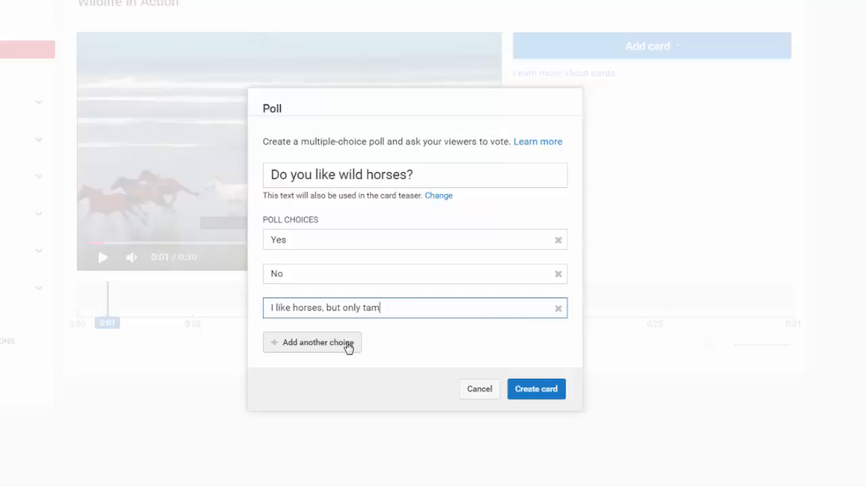
text(e.)
click(545, 390)
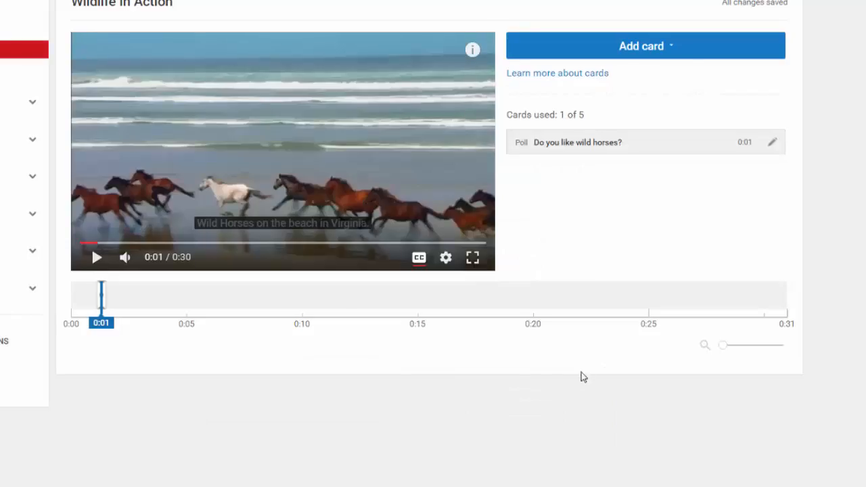
- Move the poll card to 0:02 on the timeline and play the video from just before it to preview the teaser
mouse_move(101, 287)
mouse_down()
mouse_move(117, 304)
mouse_move(124, 304)
mouse_move(122, 290)
mouse_up()
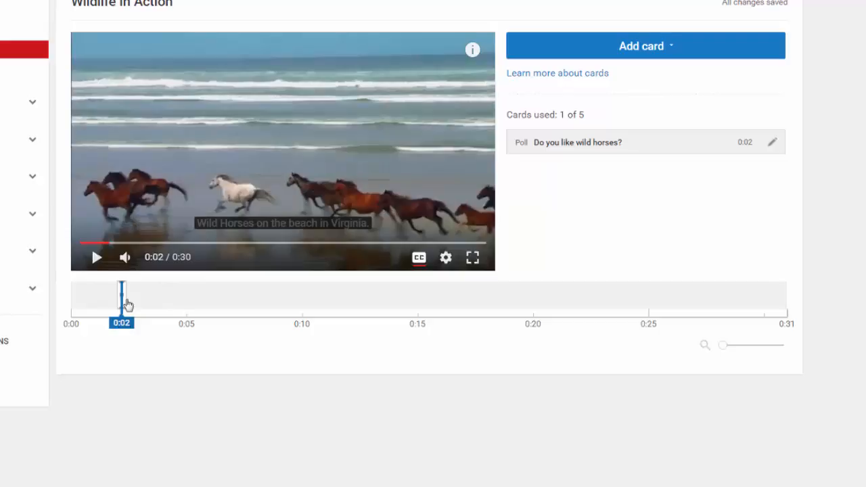
click(99, 301)
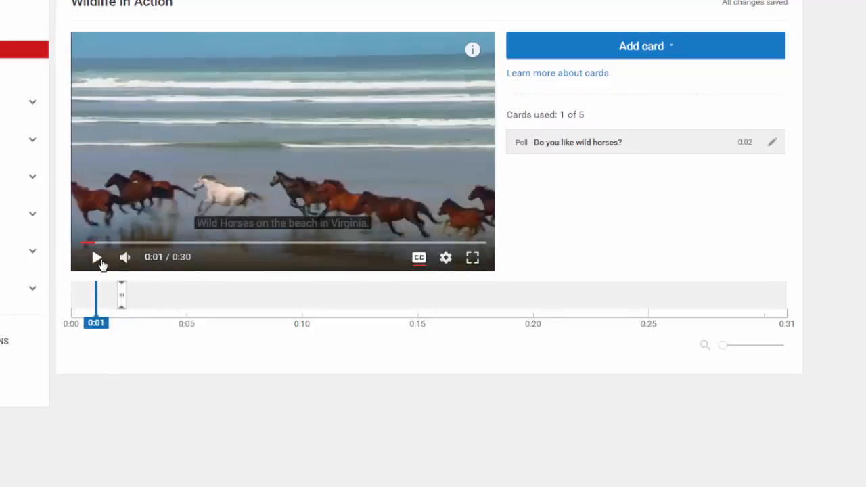
click(95, 258)
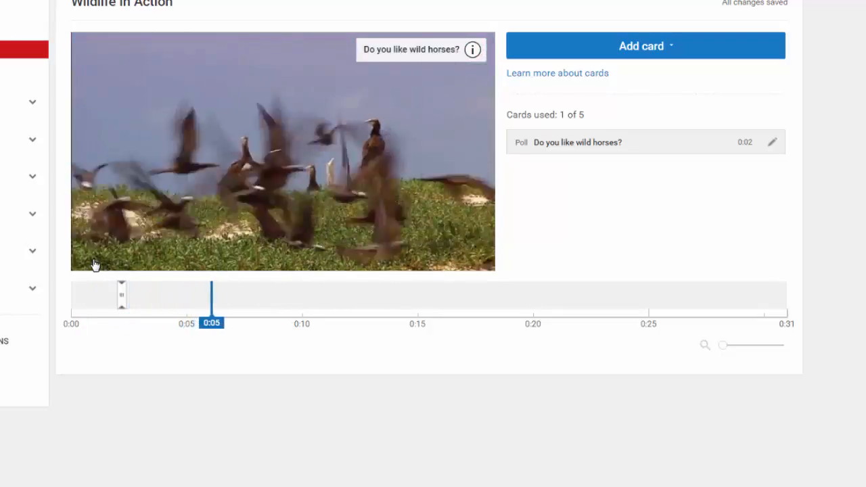
click(252, 161)
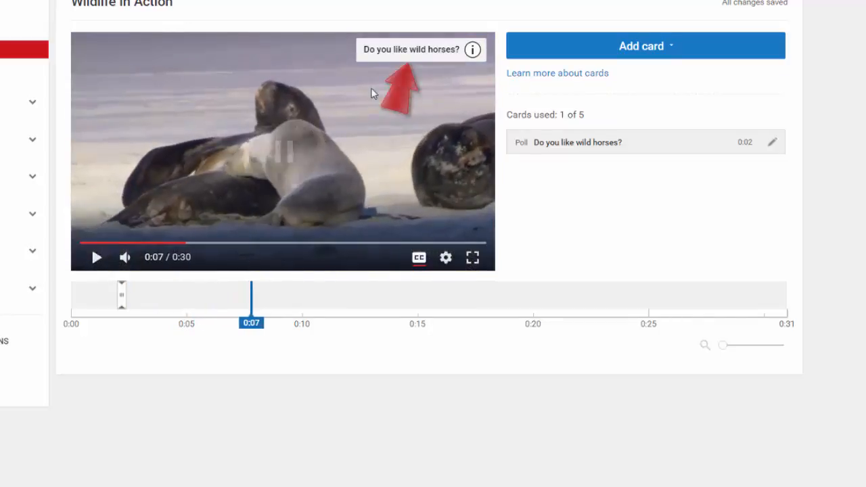
- Open the poll from its teaser in the video, vote "Yes", and close the poll
click(446, 54)
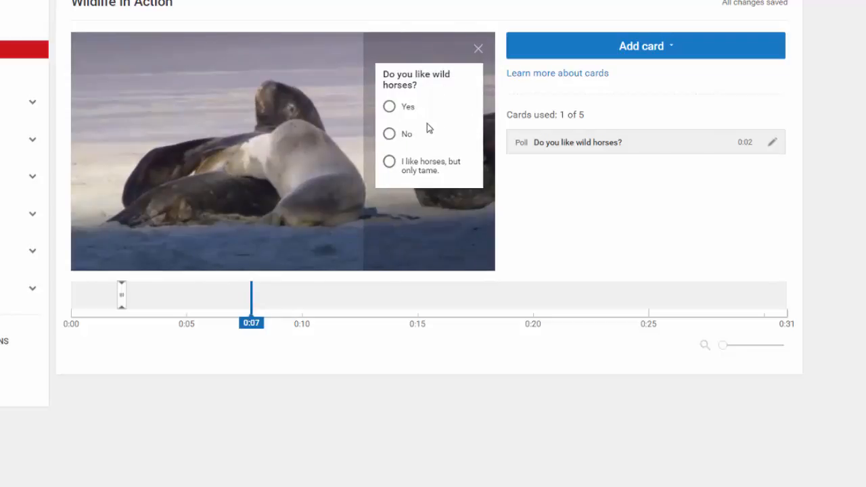
click(389, 108)
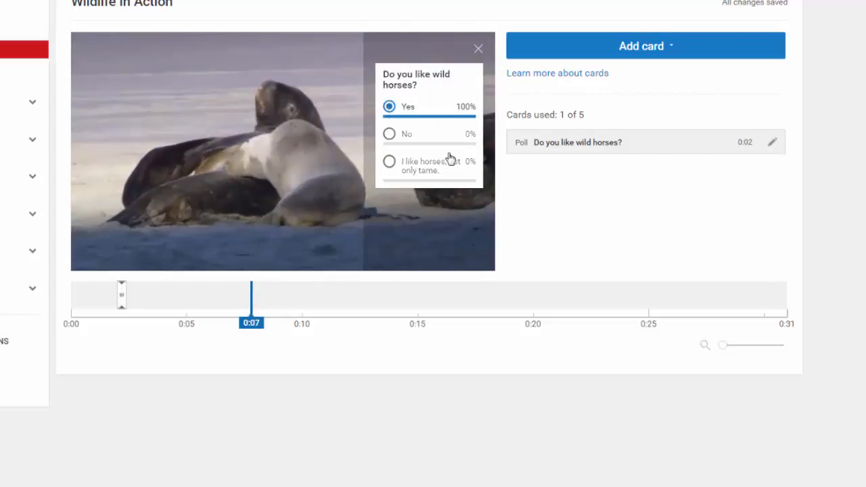
click(478, 51)
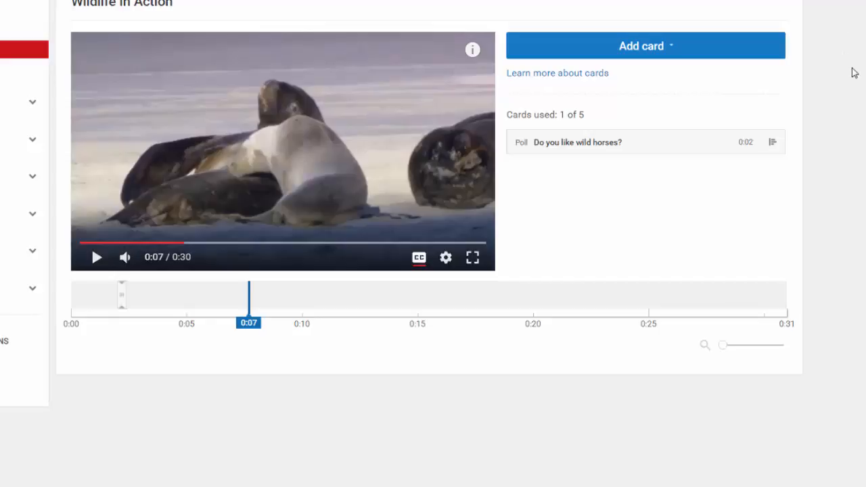
- Leave the card editor for the video list and open the Creator Studio dashboard
scroll(852, 72, up, 2)
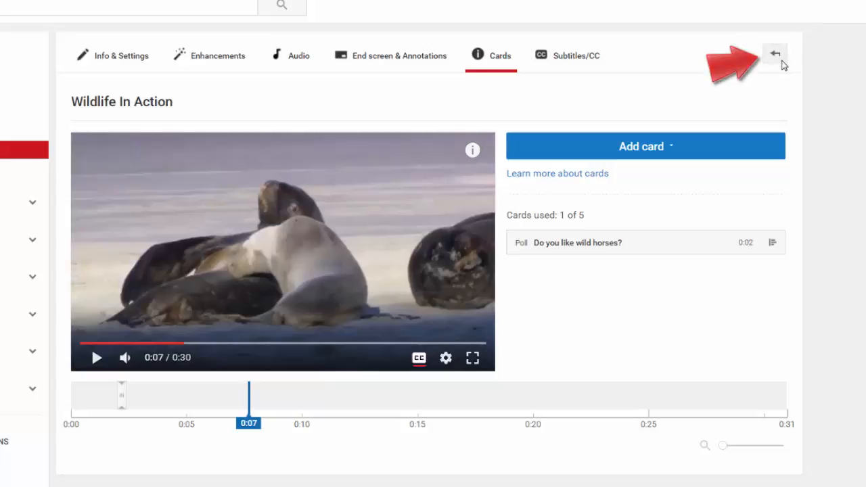
click(782, 65)
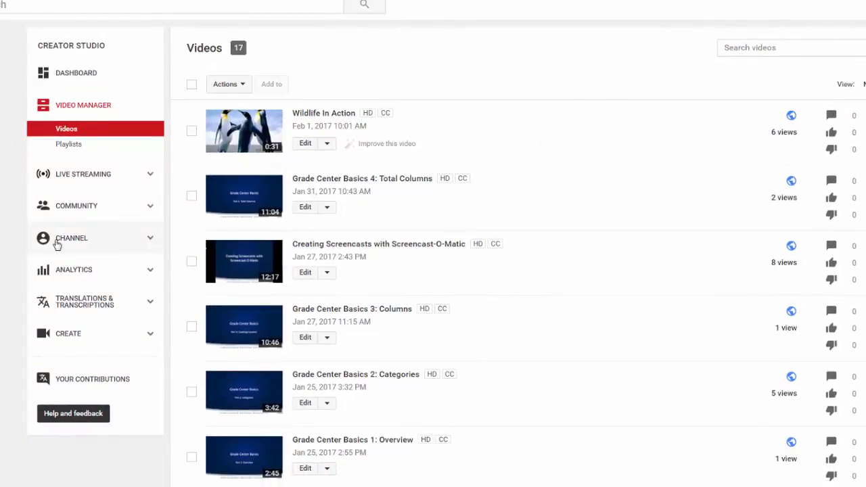
click(66, 74)
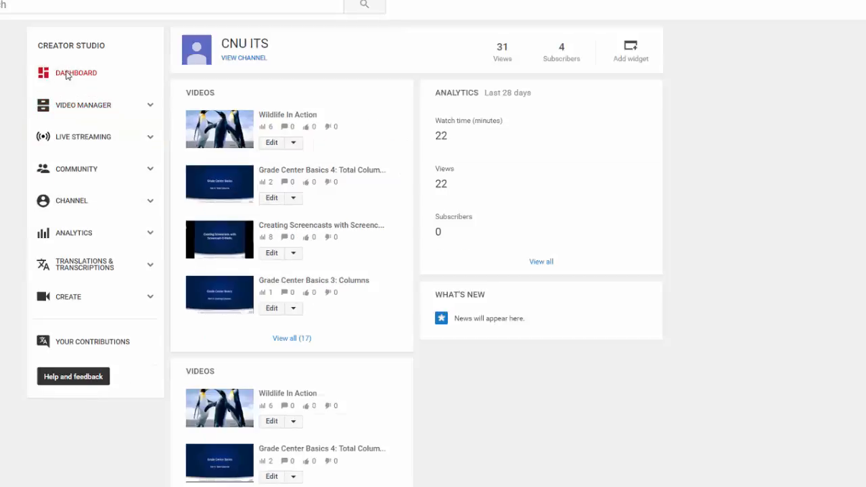